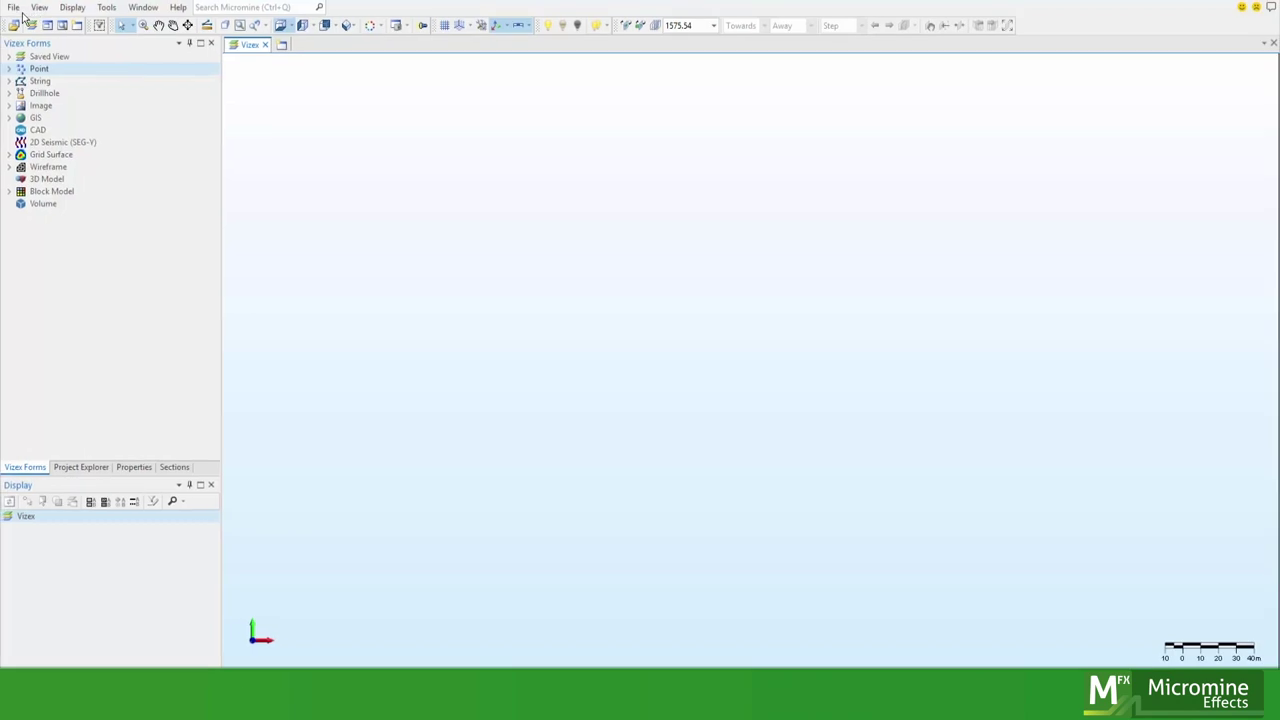
Open the project Attach and Open forms, cancelling both without changes
{"action": "left_click", "coordinate": [15, 12]}
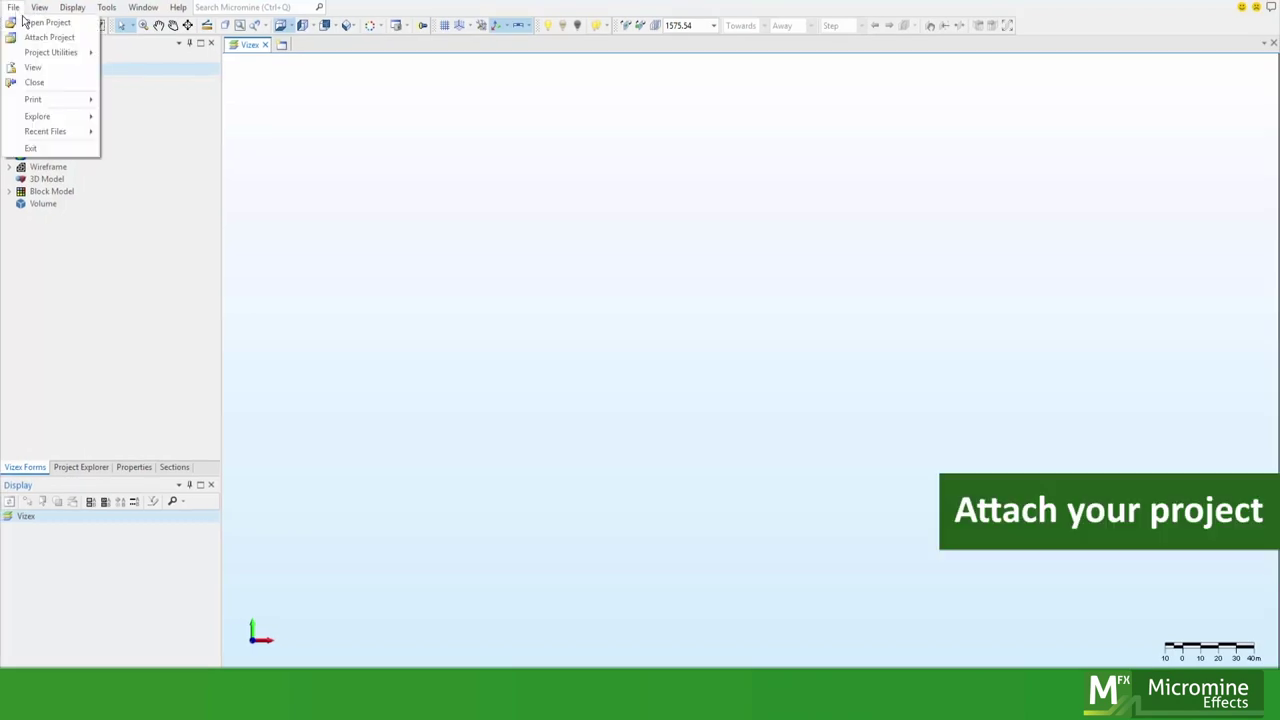
{"action": "left_click", "coordinate": [37, 38]}
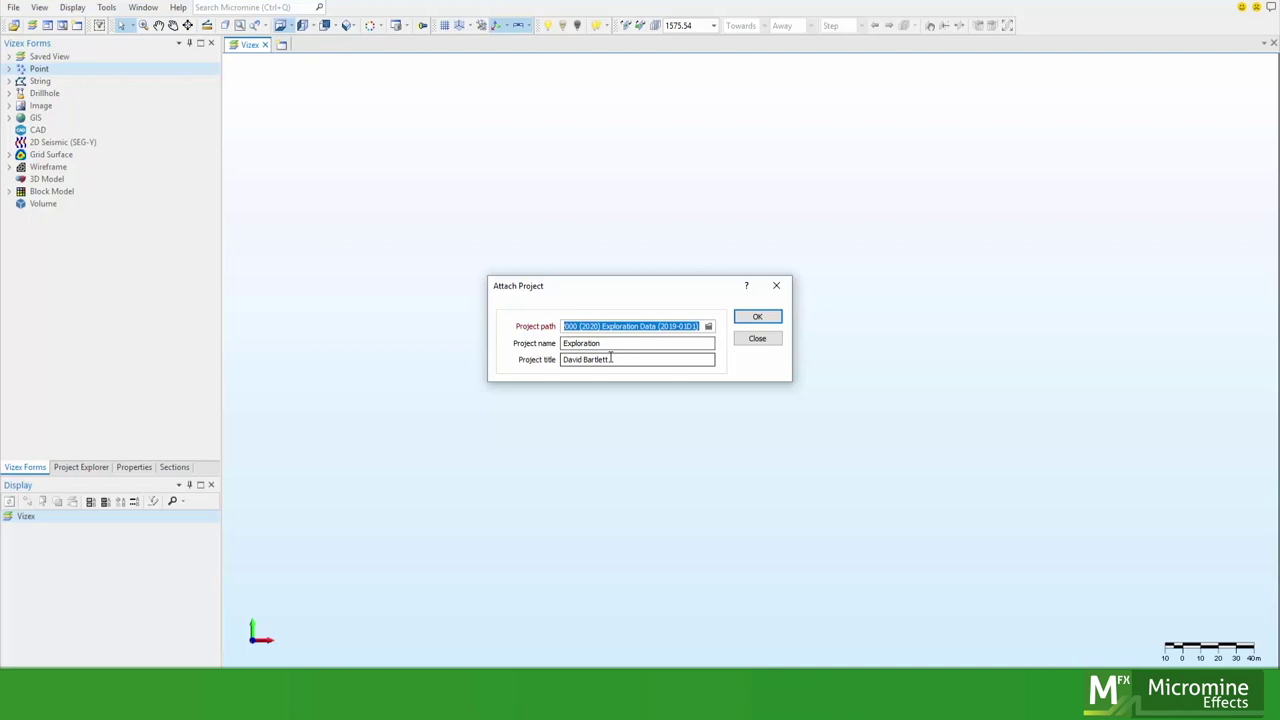
{"action": "left_click", "coordinate": [778, 286]}
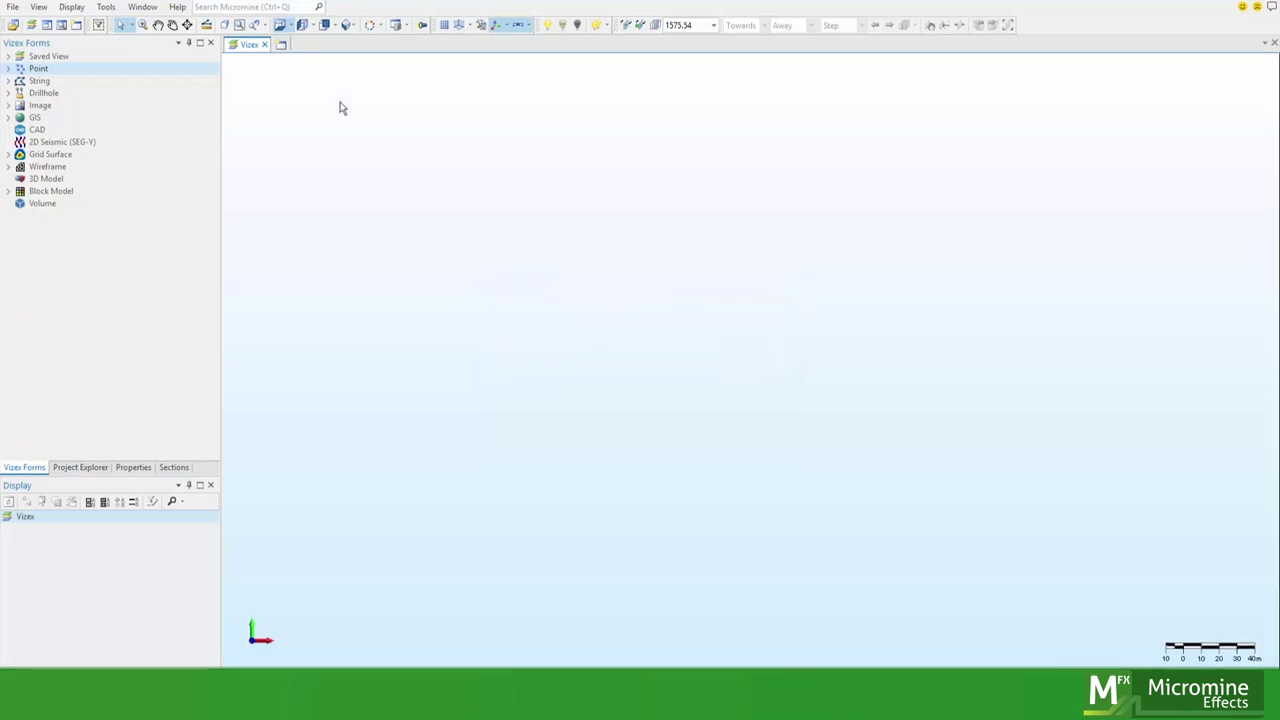
{"action": "left_click", "coordinate": [13, 6]}
{"action": "left_click", "coordinate": [30, 22]}
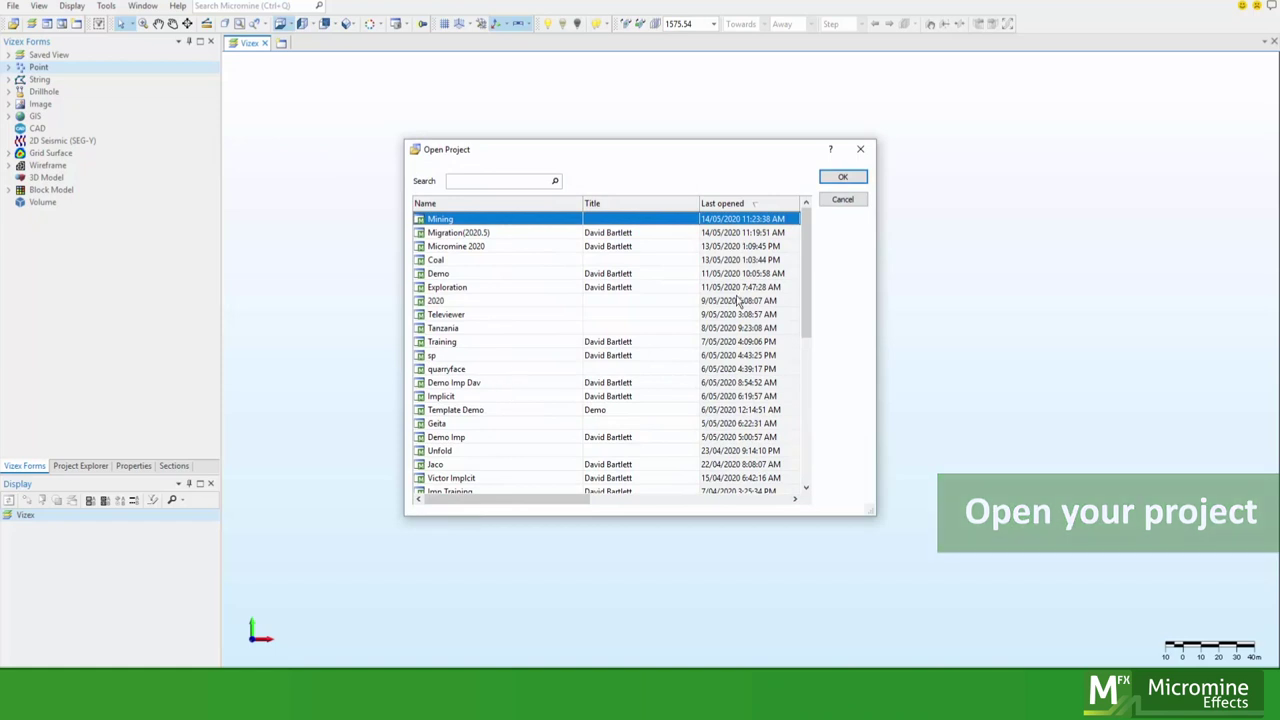
{"action": "left_click", "coordinate": [843, 200]}
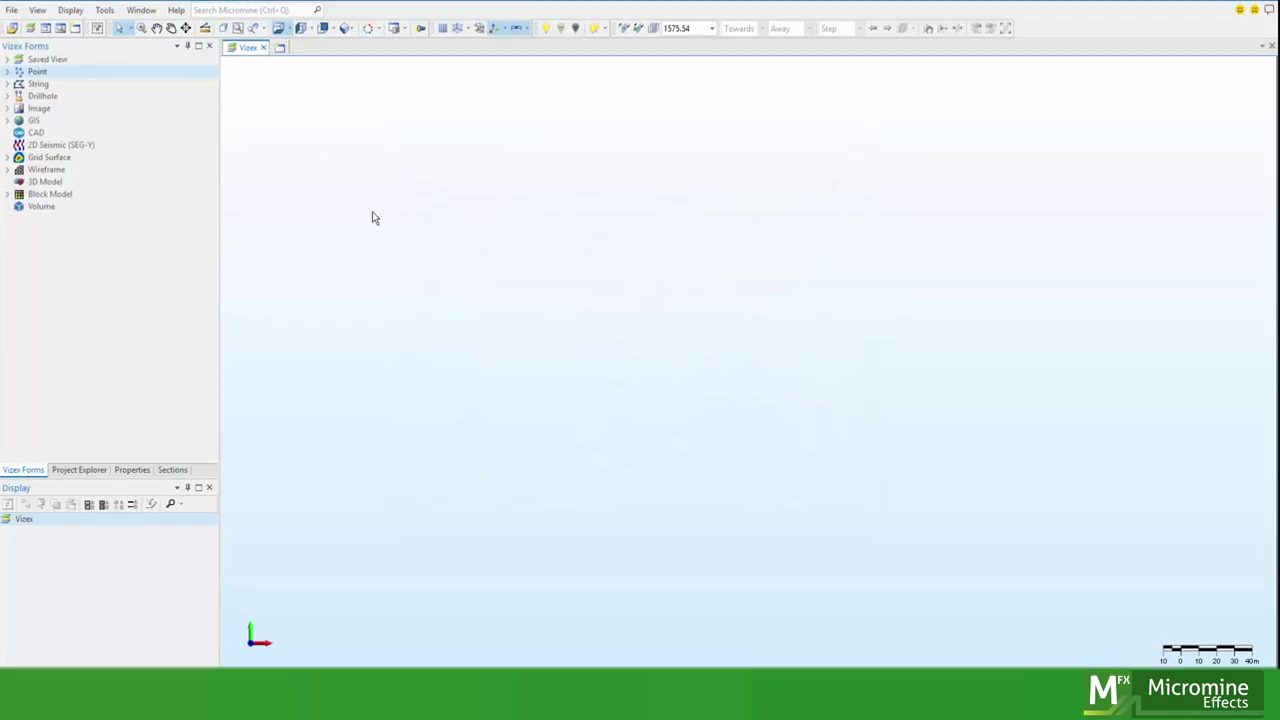
Load the 13 Collar point layer and set its symbol to circle-with-square
{"action": "left_click", "coordinate": [8, 72]}
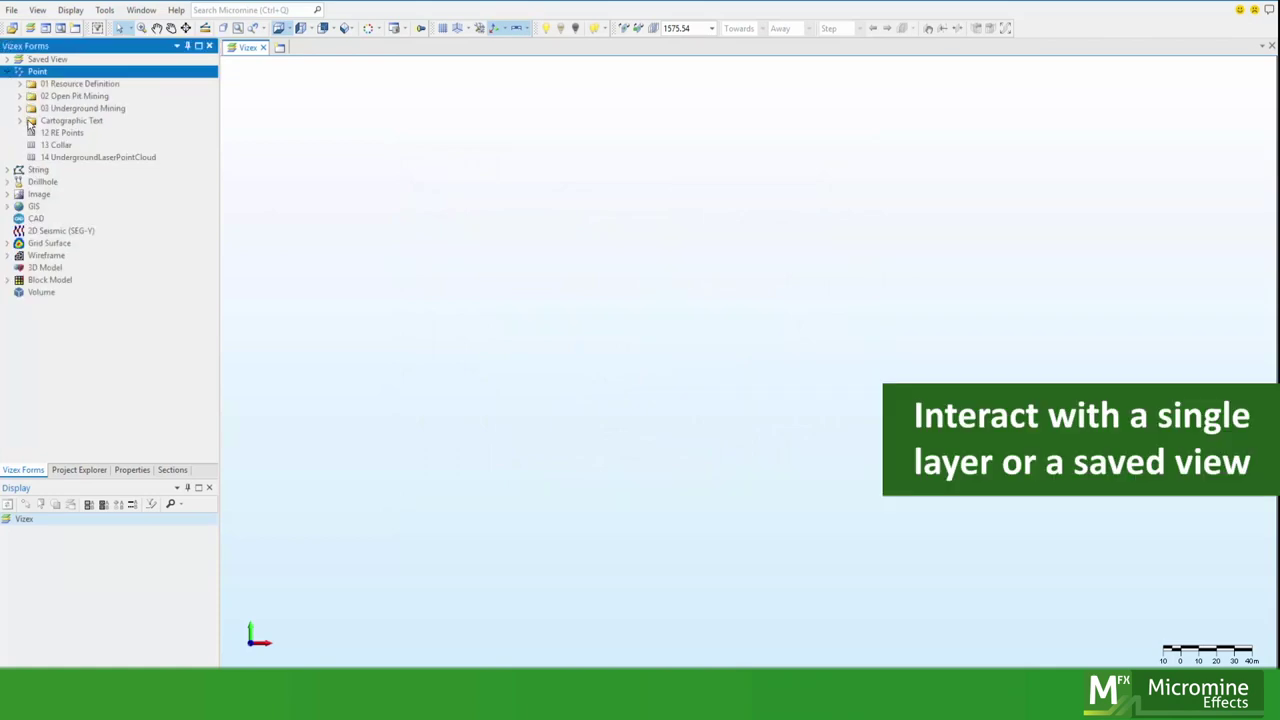
{"action": "left_click", "coordinate": [54, 146]}
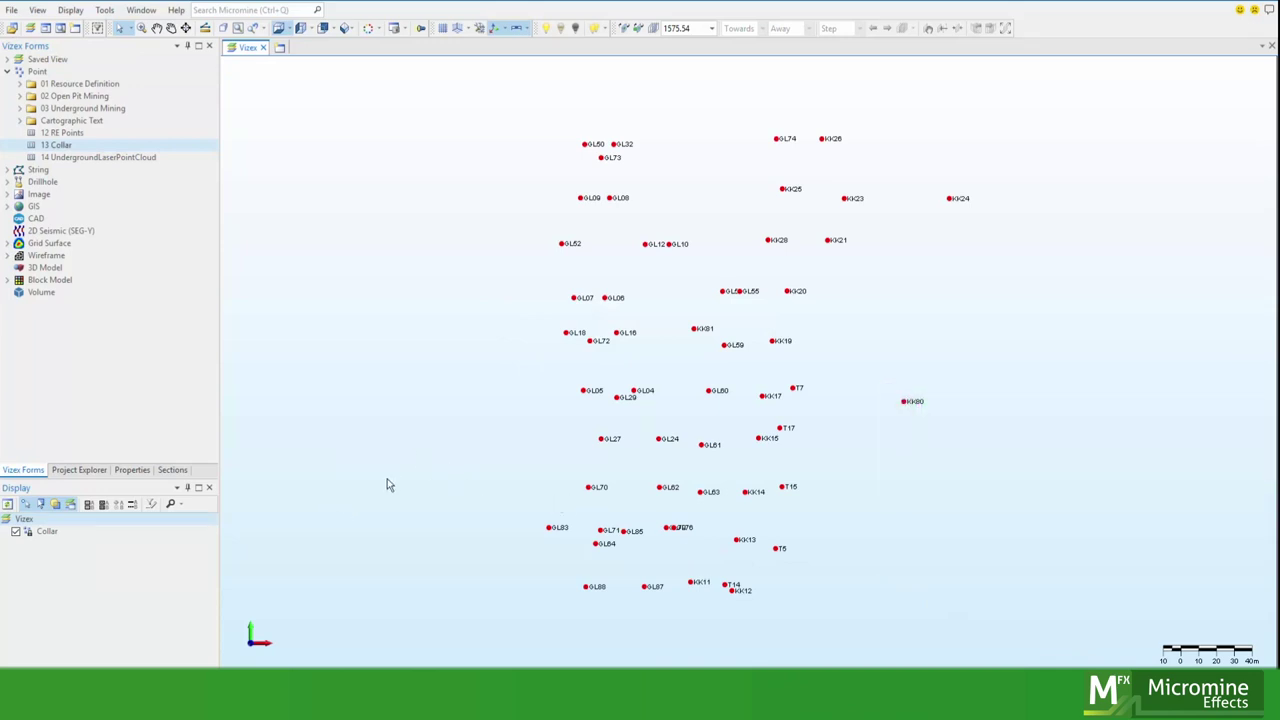
{"action": "double_click", "coordinate": [63, 535]}
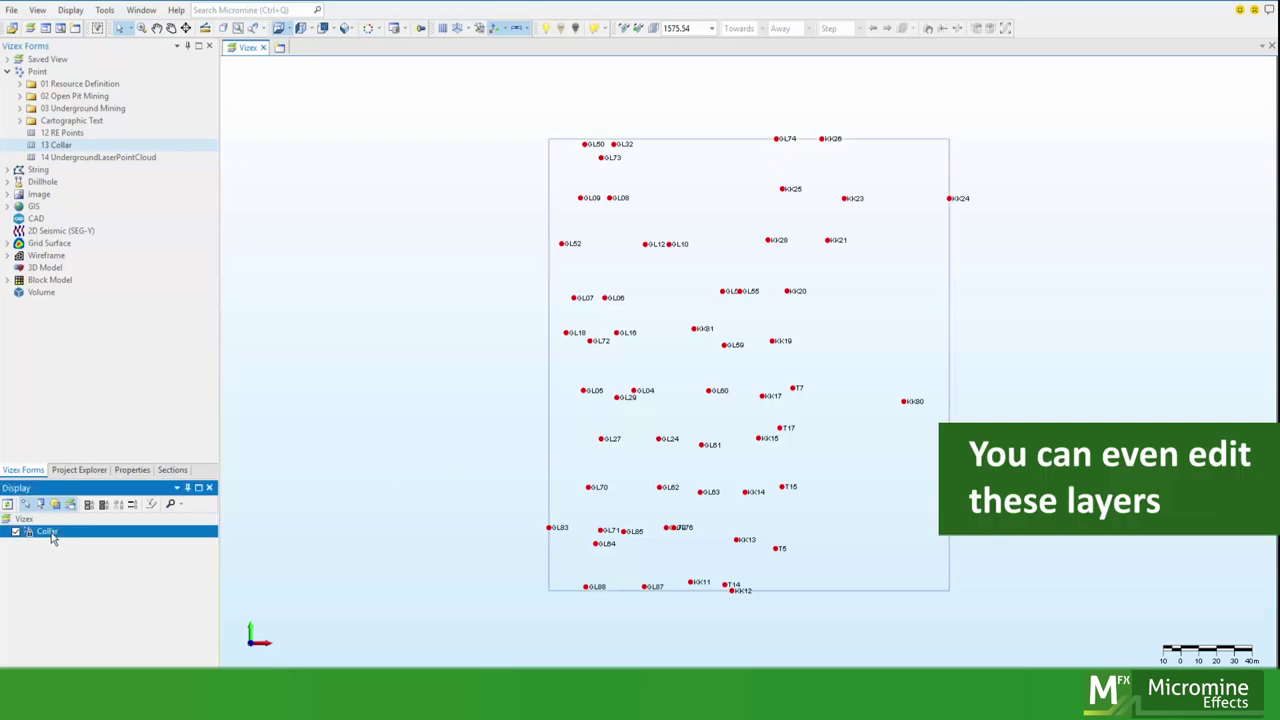
{"action": "left_click", "coordinate": [467, 141]}
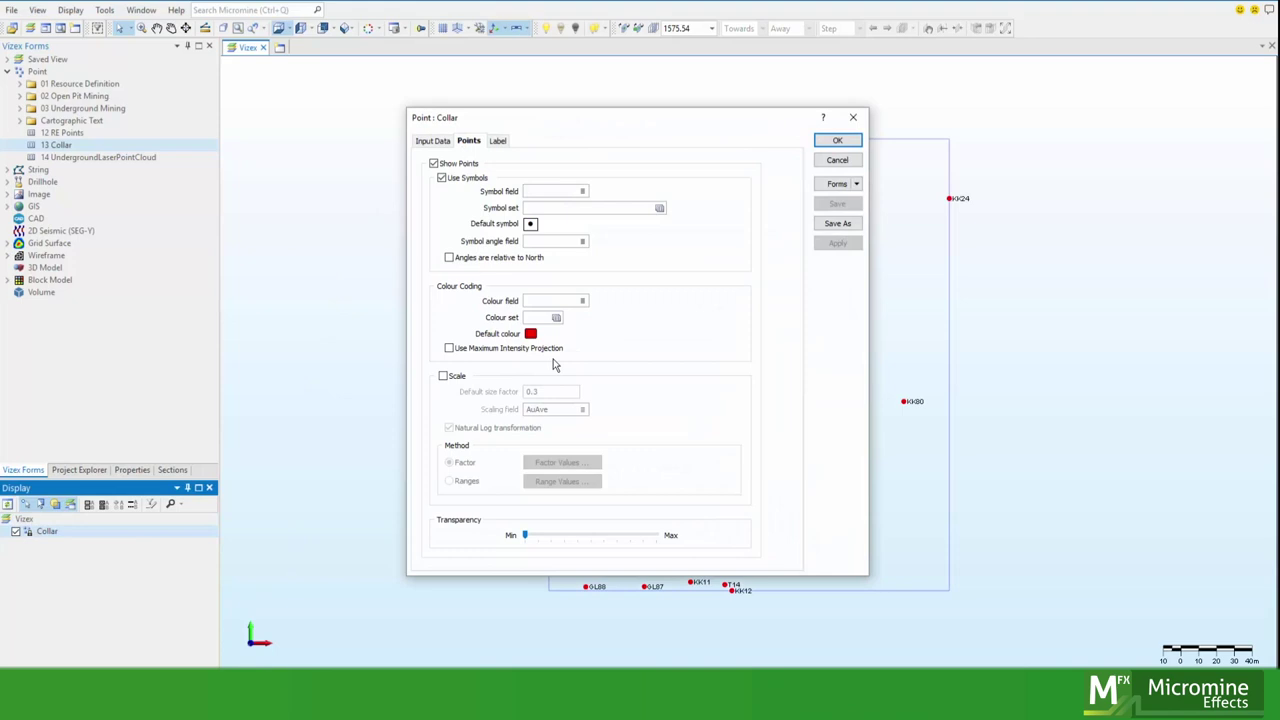
{"action": "left_click", "coordinate": [531, 225]}
{"action": "left_click", "coordinate": [529, 247]}
{"action": "double_click", "coordinate": [530, 250]}
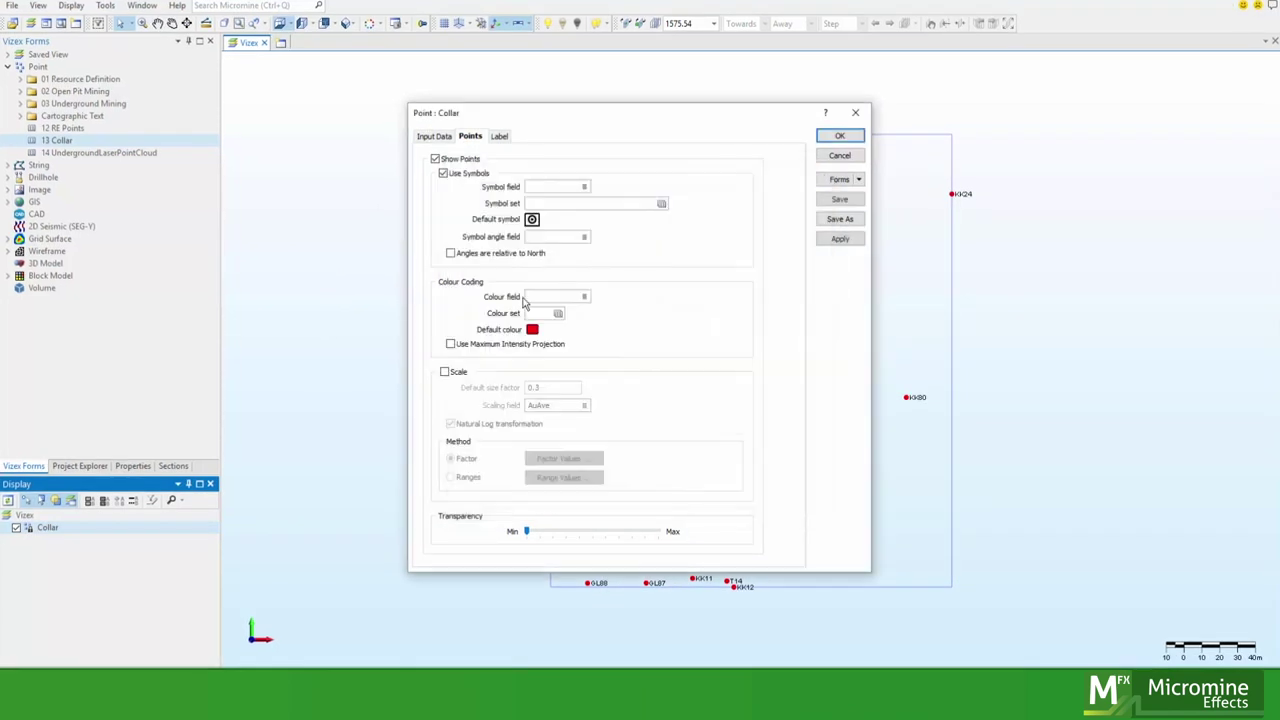
Review the Collar hole label settings and the default point colour choices
{"action": "left_click", "coordinate": [499, 137]}
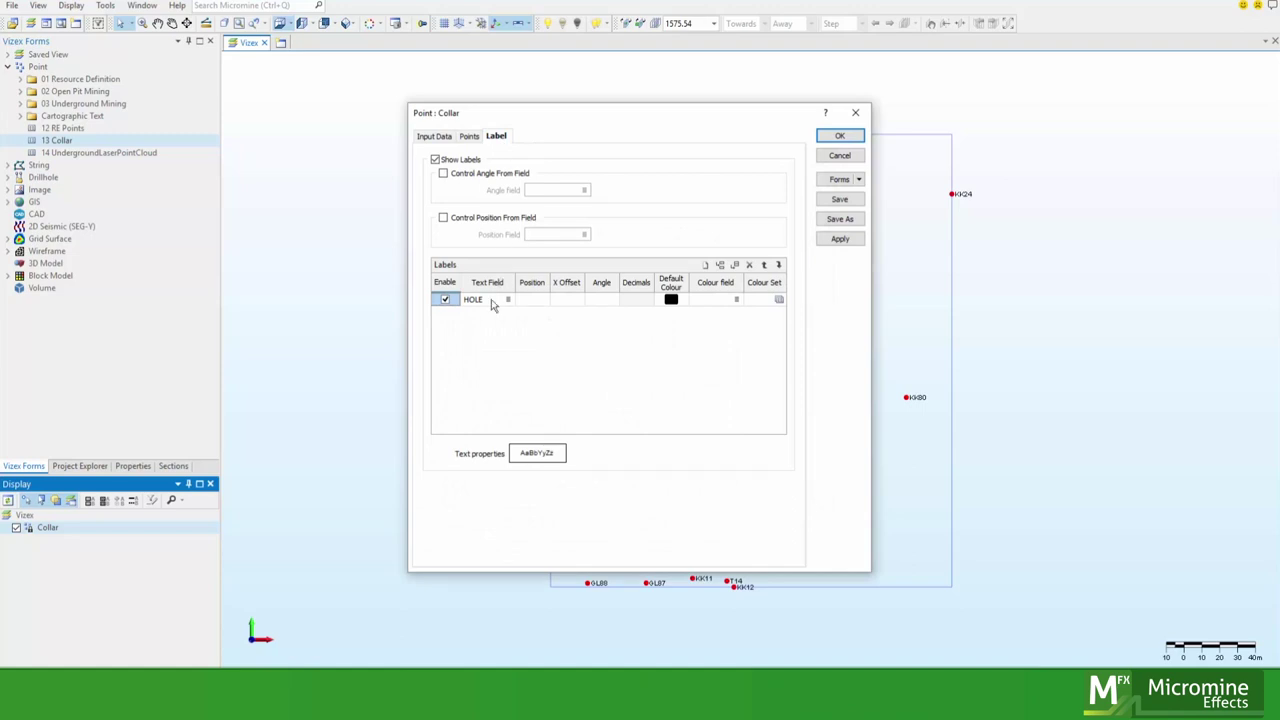
{"action": "left_click", "coordinate": [470, 137]}
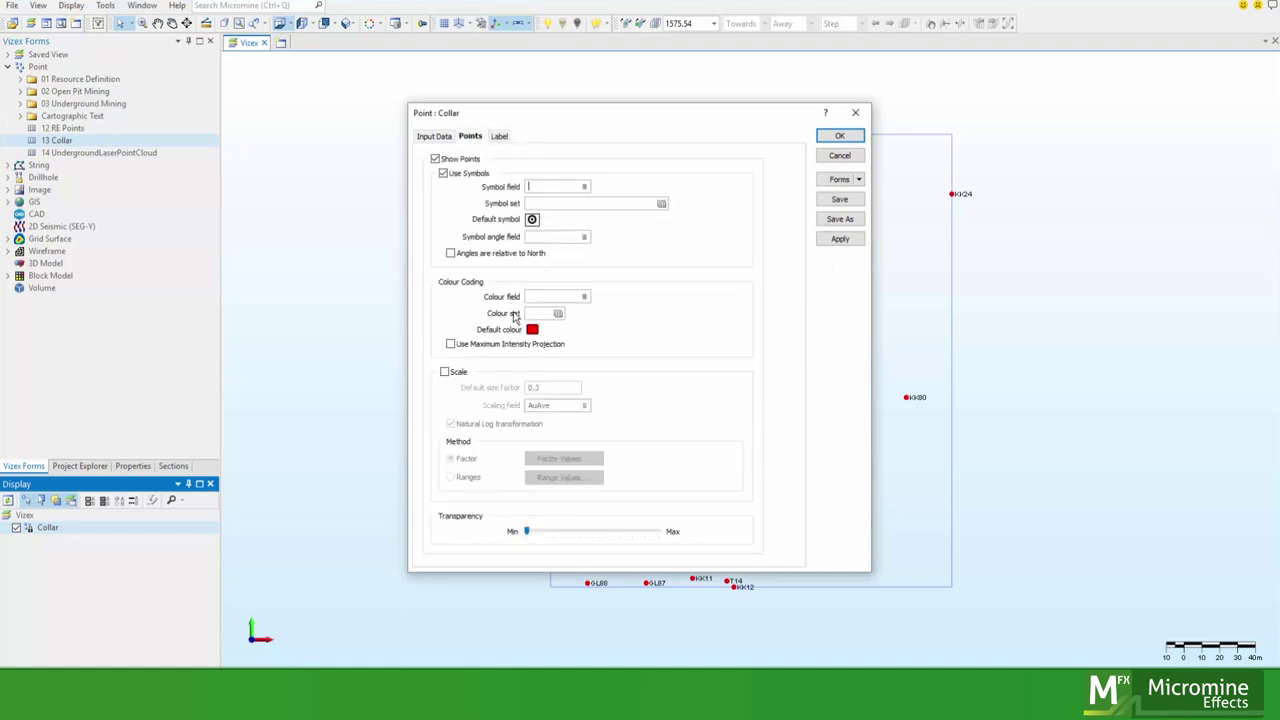
{"action": "left_click", "coordinate": [531, 332]}
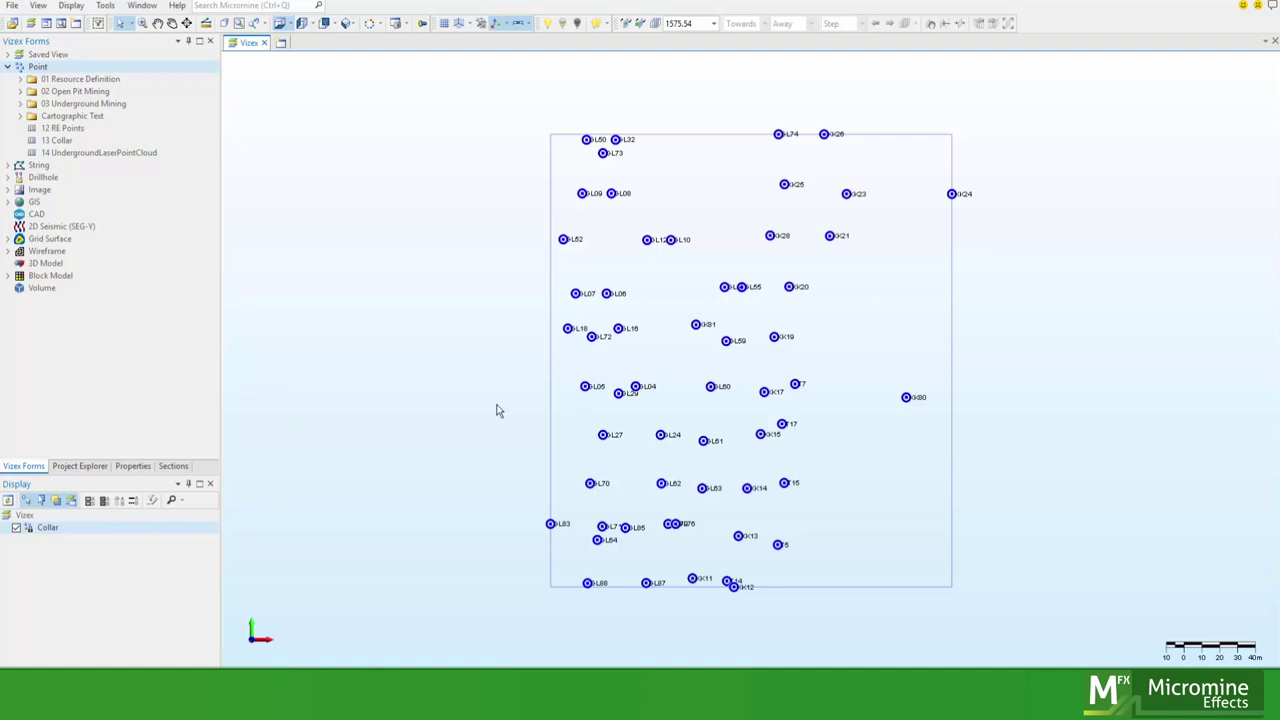
Inspect the Collar layer's input file Collar.DAT, then close the table
{"action": "right_click", "coordinate": [53, 530]}
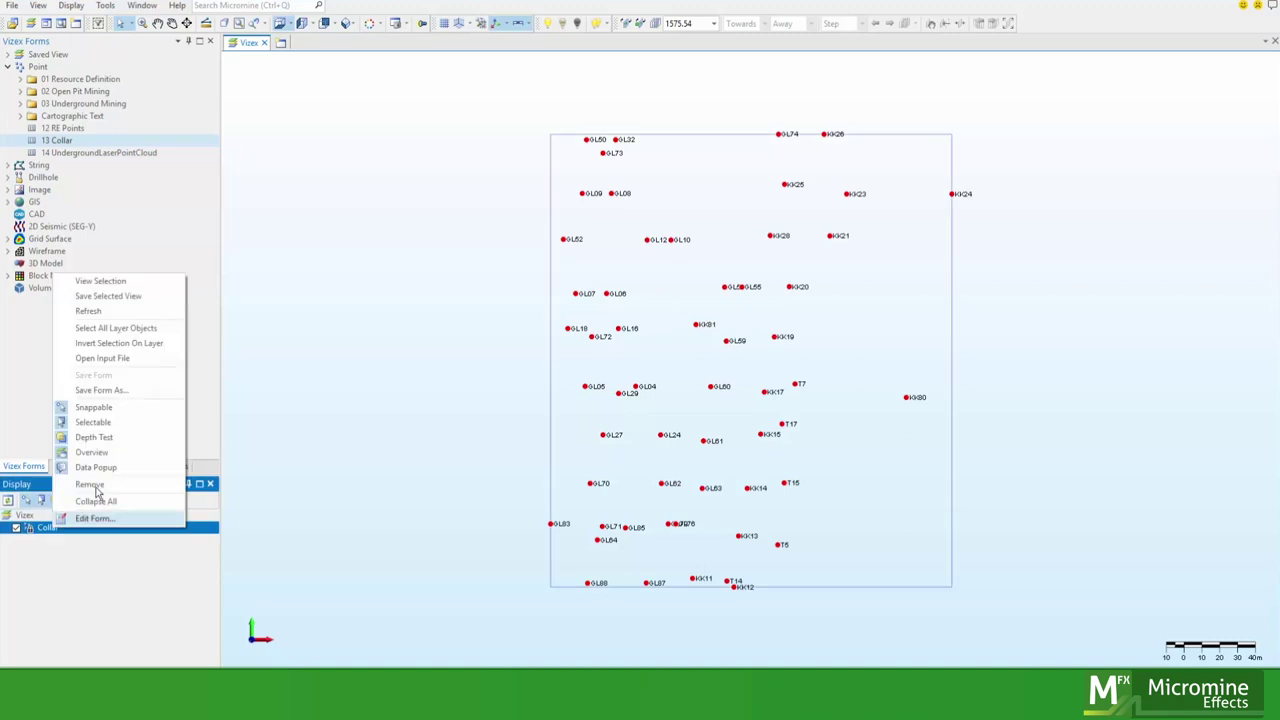
{"action": "left_click", "coordinate": [133, 362]}
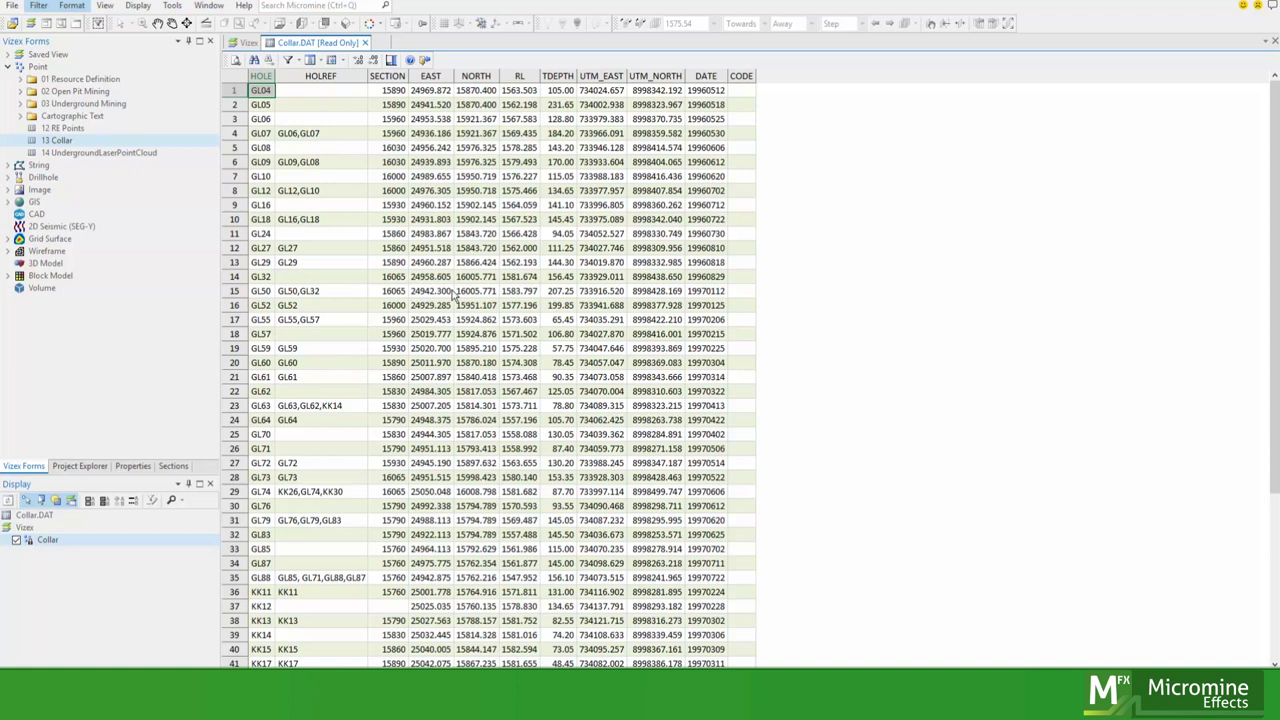
{"action": "left_click", "coordinate": [365, 42]}
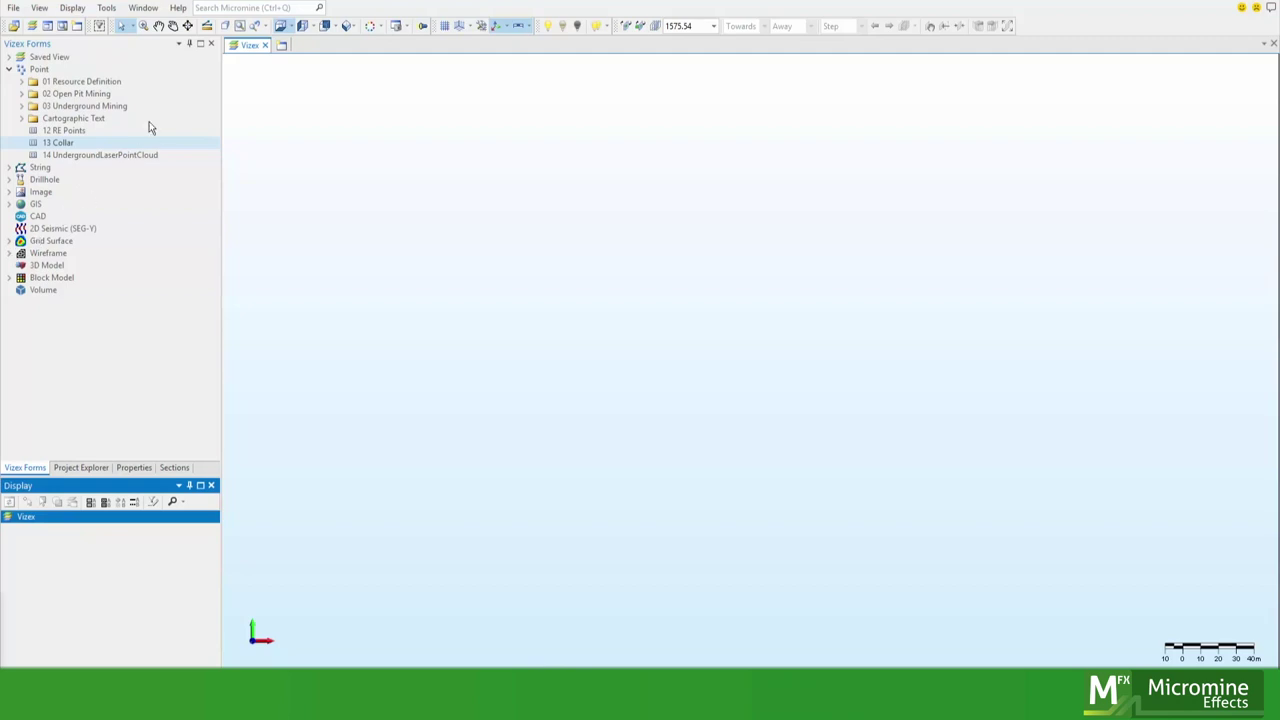
Load the 02 Definition Drilling saved view from Introducing Micromine for
{"action": "left_click", "coordinate": [9, 57]}
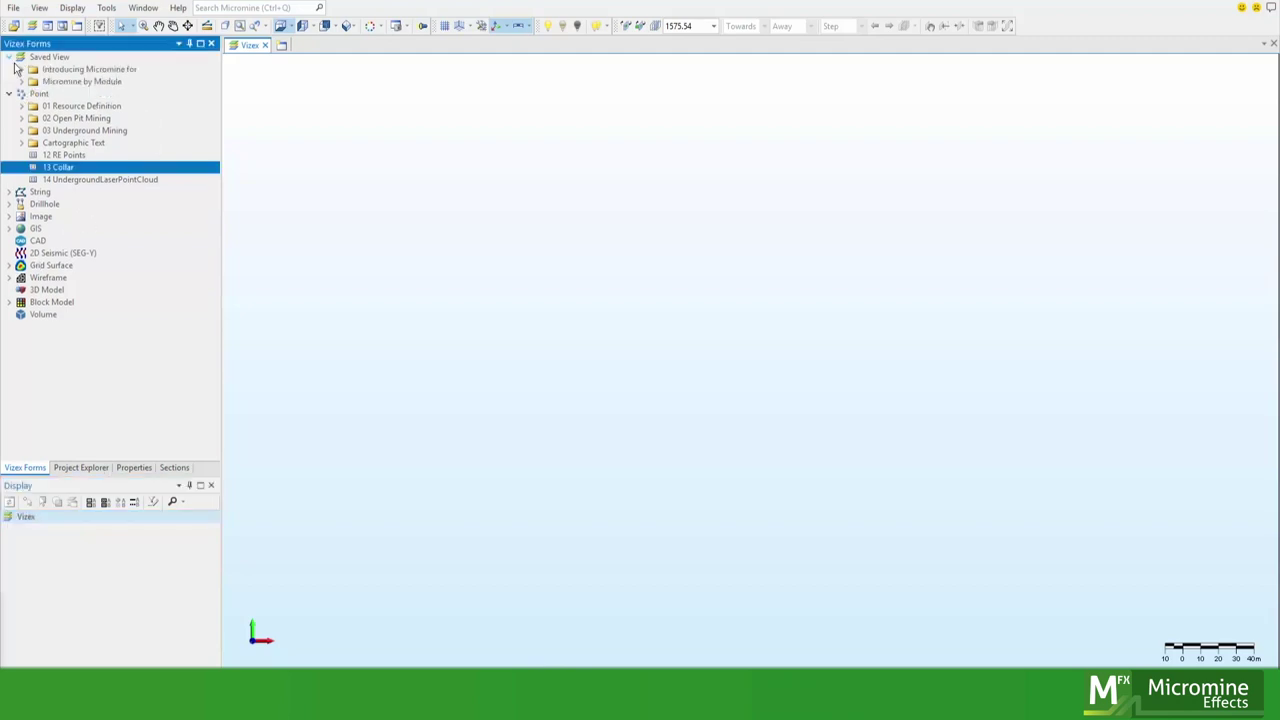
{"action": "left_click", "coordinate": [21, 70]}
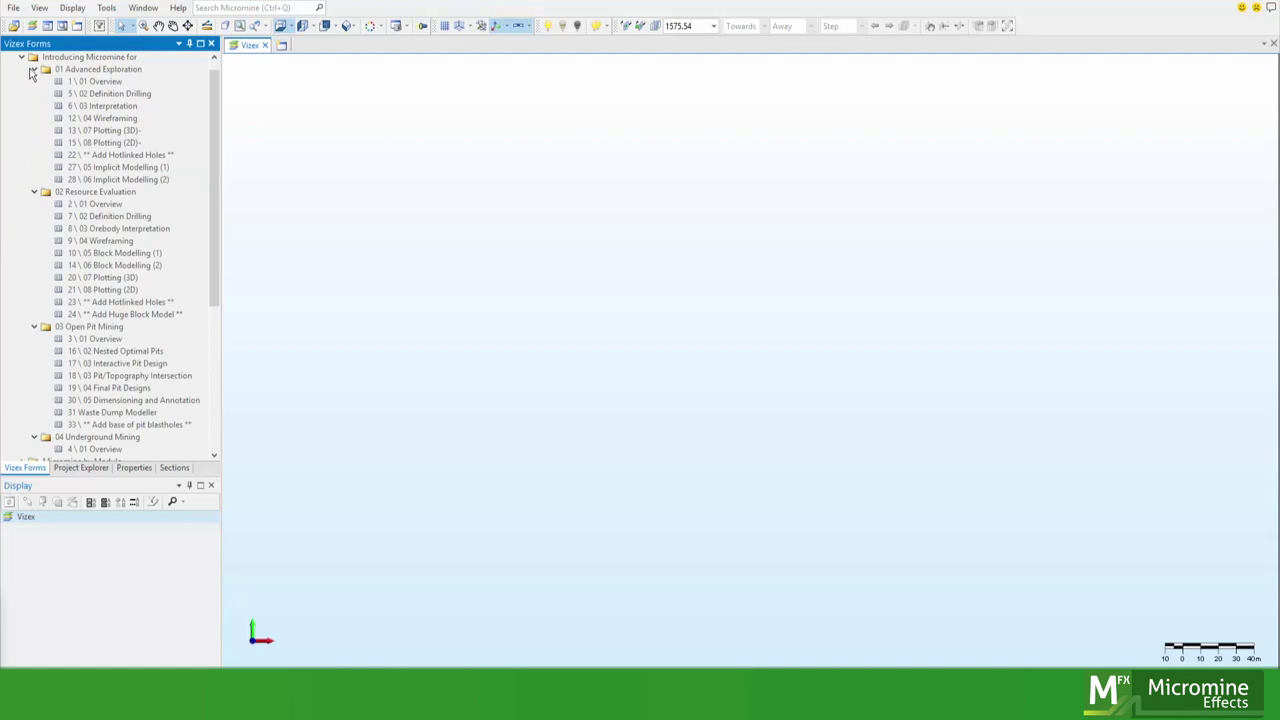
{"action": "double_click", "coordinate": [105, 107]}
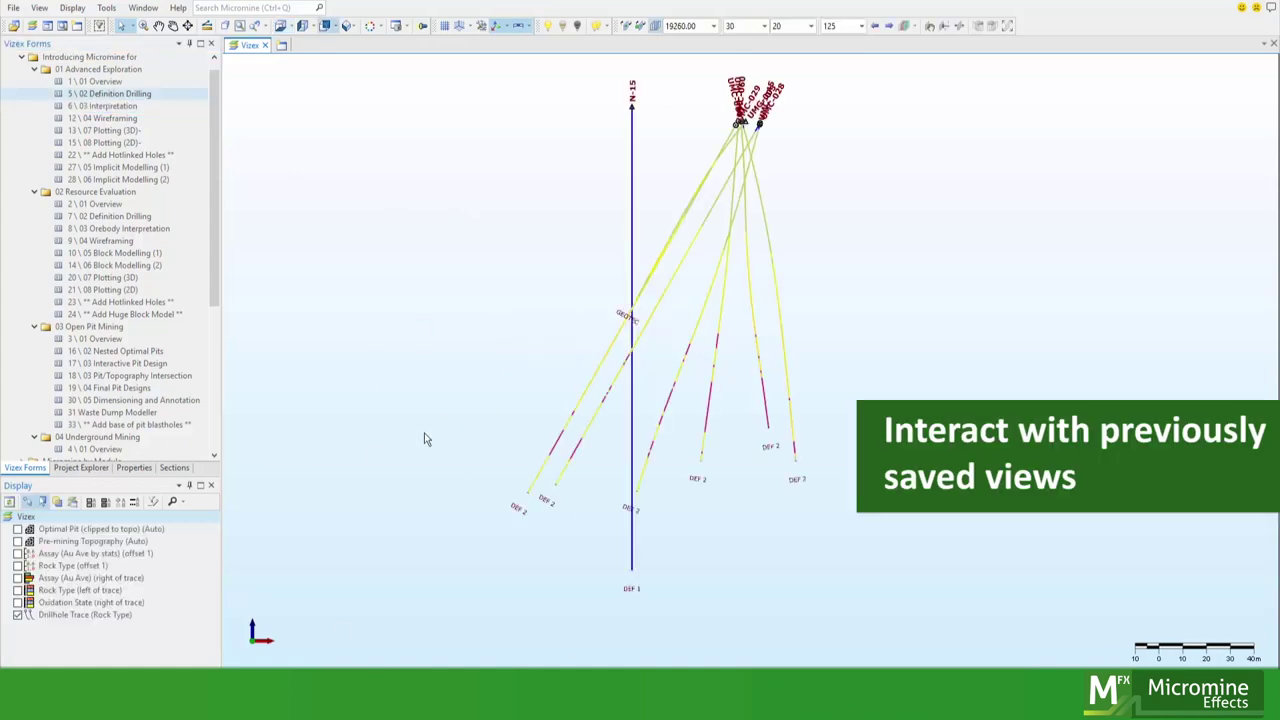
Show rock type, Au assay and offset rock type layers, briefly toggling pit and topography
{"action": "left_click", "coordinate": [17, 590]}
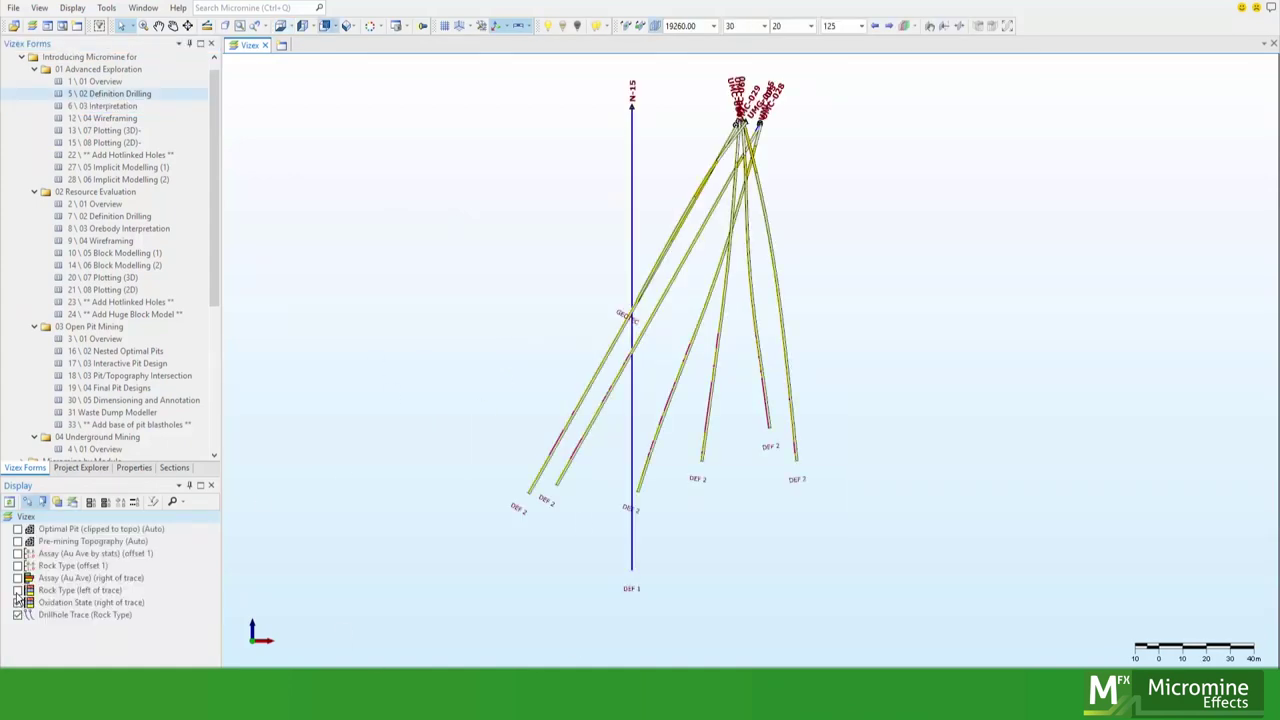
{"action": "left_click", "coordinate": [17, 578]}
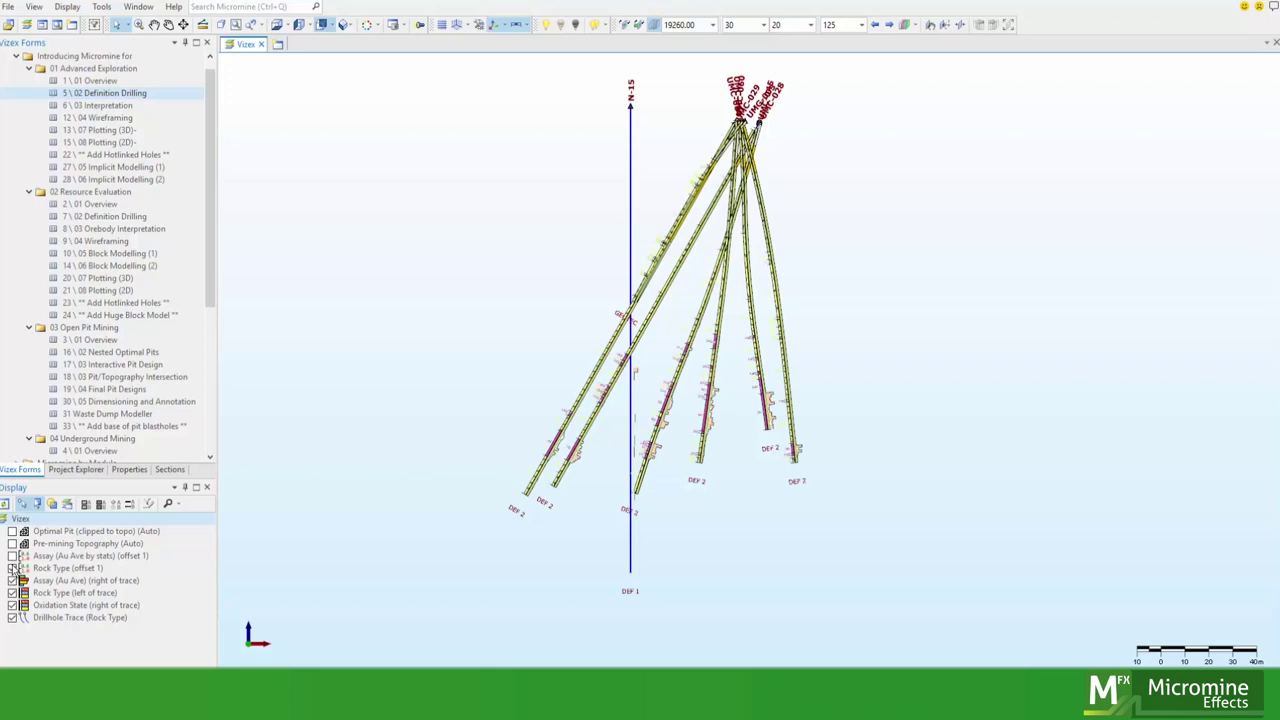
{"action": "left_click", "coordinate": [12, 567]}
{"action": "left_click", "coordinate": [16, 544]}
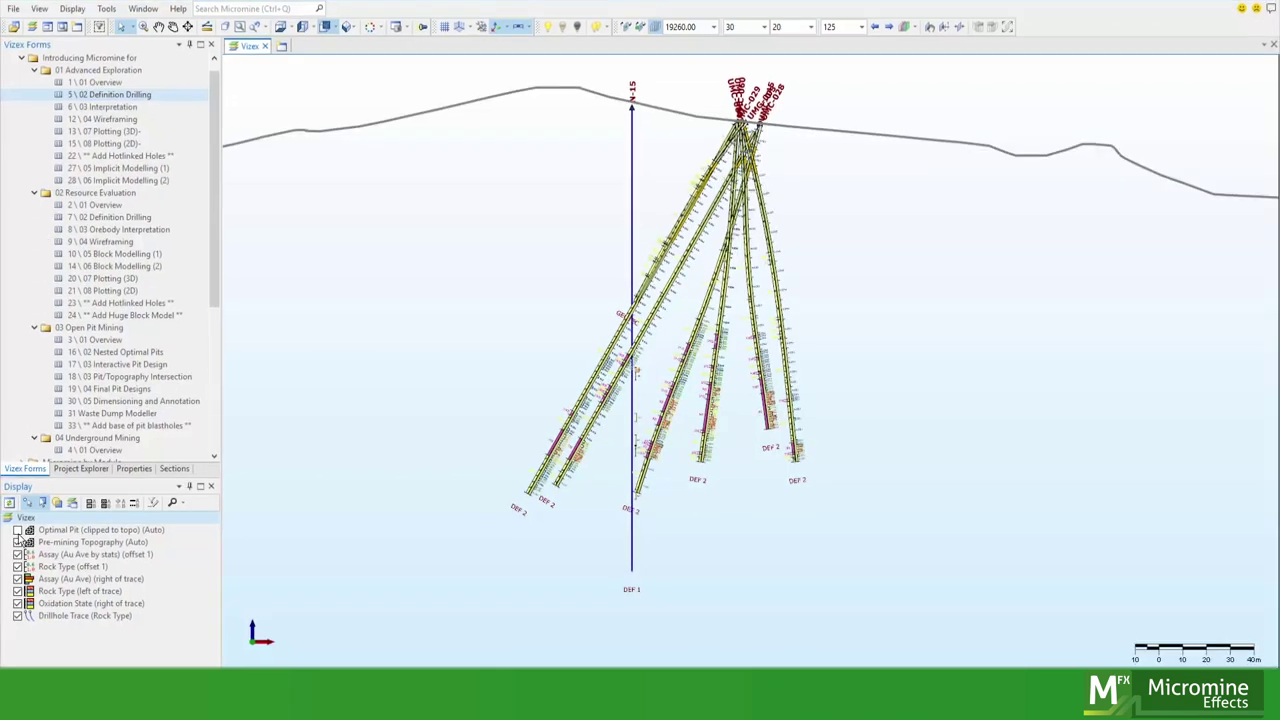
{"action": "left_click", "coordinate": [16, 531]}
{"action": "left_click", "coordinate": [16, 528]}
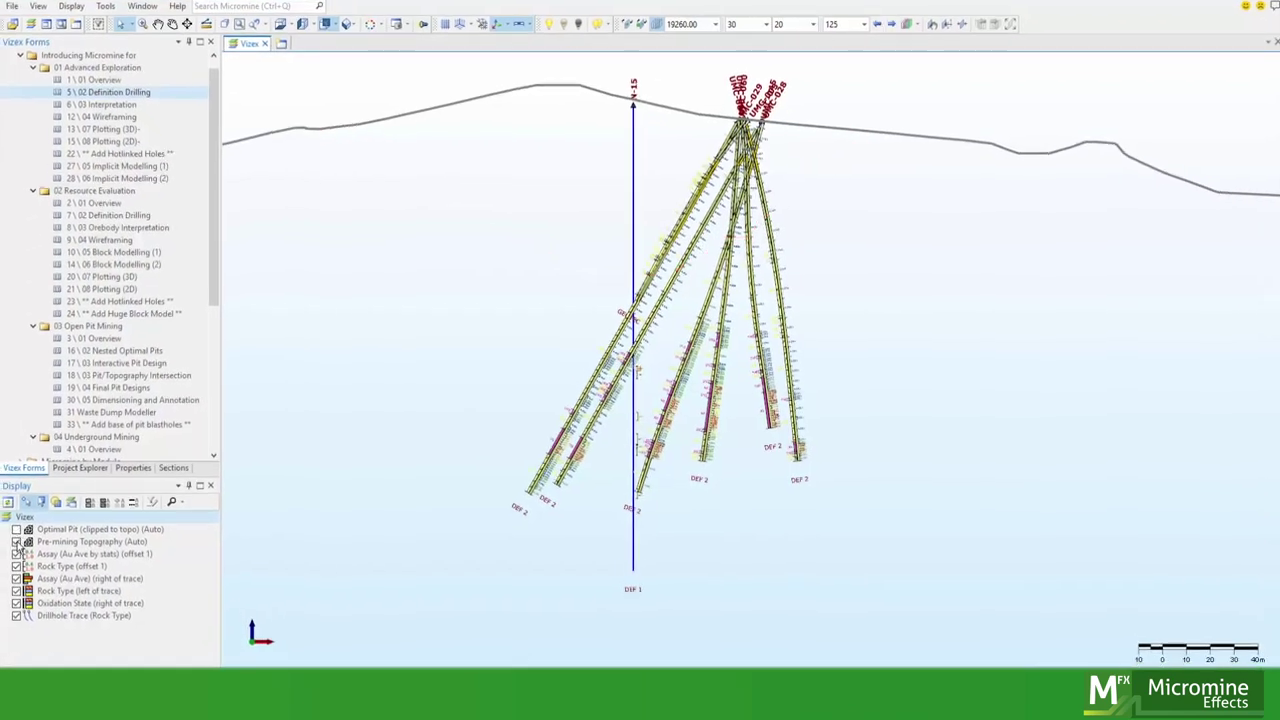
Switch to 3D, orbit and zoom the drillholes, then rotate to a side-on view
{"action": "left_click", "coordinate": [287, 30]}
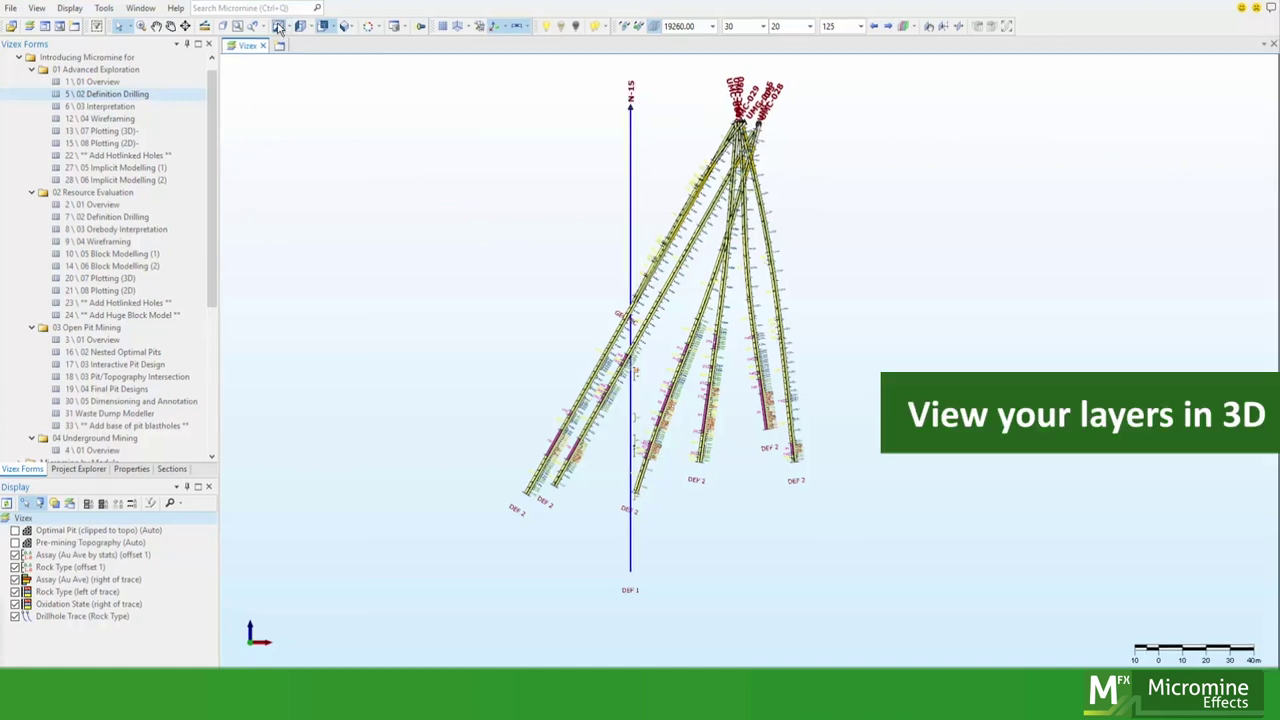
{"action": "left_click", "coordinate": [172, 26]}
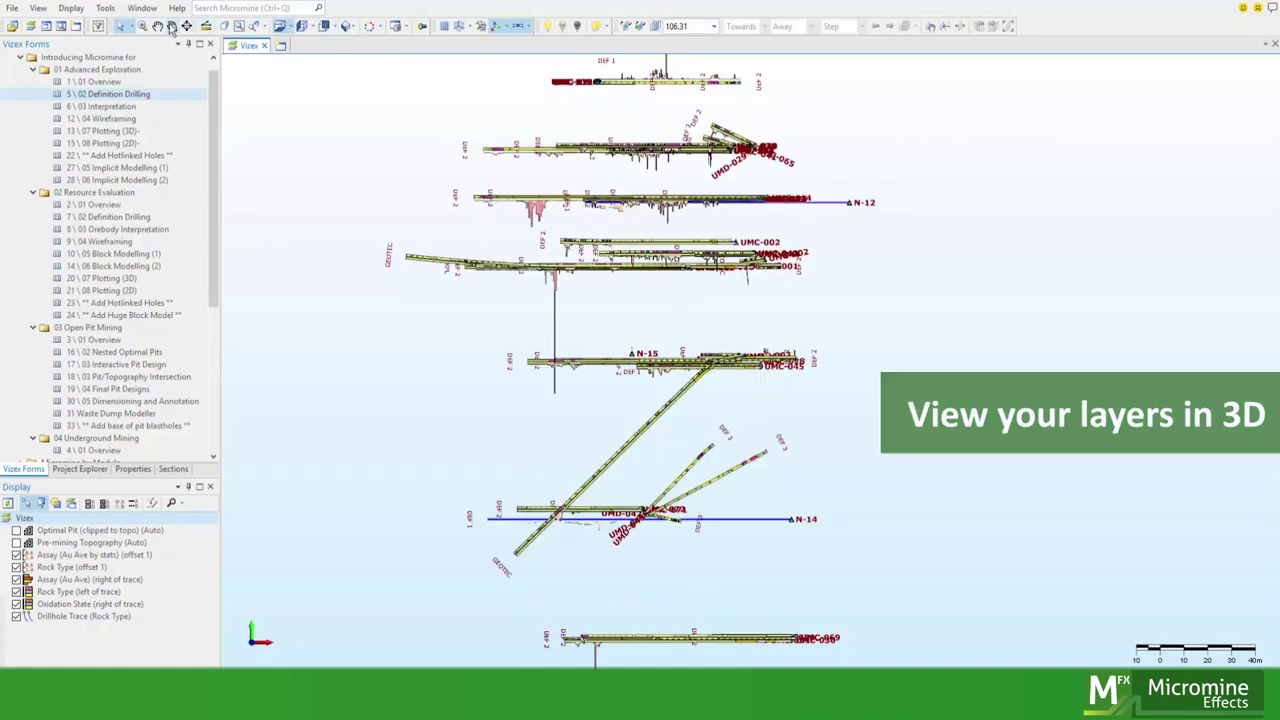
{"action": "left_click_drag", "start_coordinate": [560, 320], "coordinate": [467, 103]}
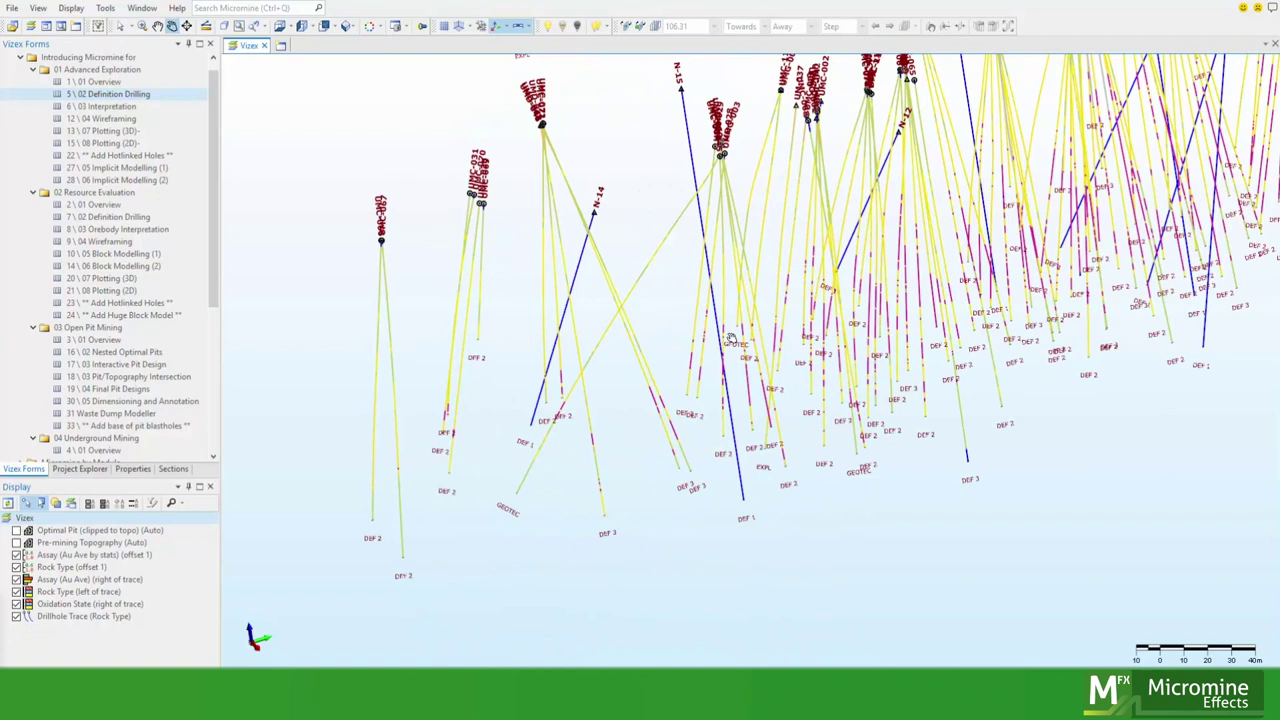
{"action": "scroll", "coordinate": [467, 103], "scroll_direction": "down", "scroll_amount": 2}
{"action": "scroll", "coordinate": [467, 103], "scroll_direction": "down", "scroll_amount": 2}
{"action": "scroll", "coordinate": [598, 175], "scroll_direction": "up", "scroll_amount": 2}
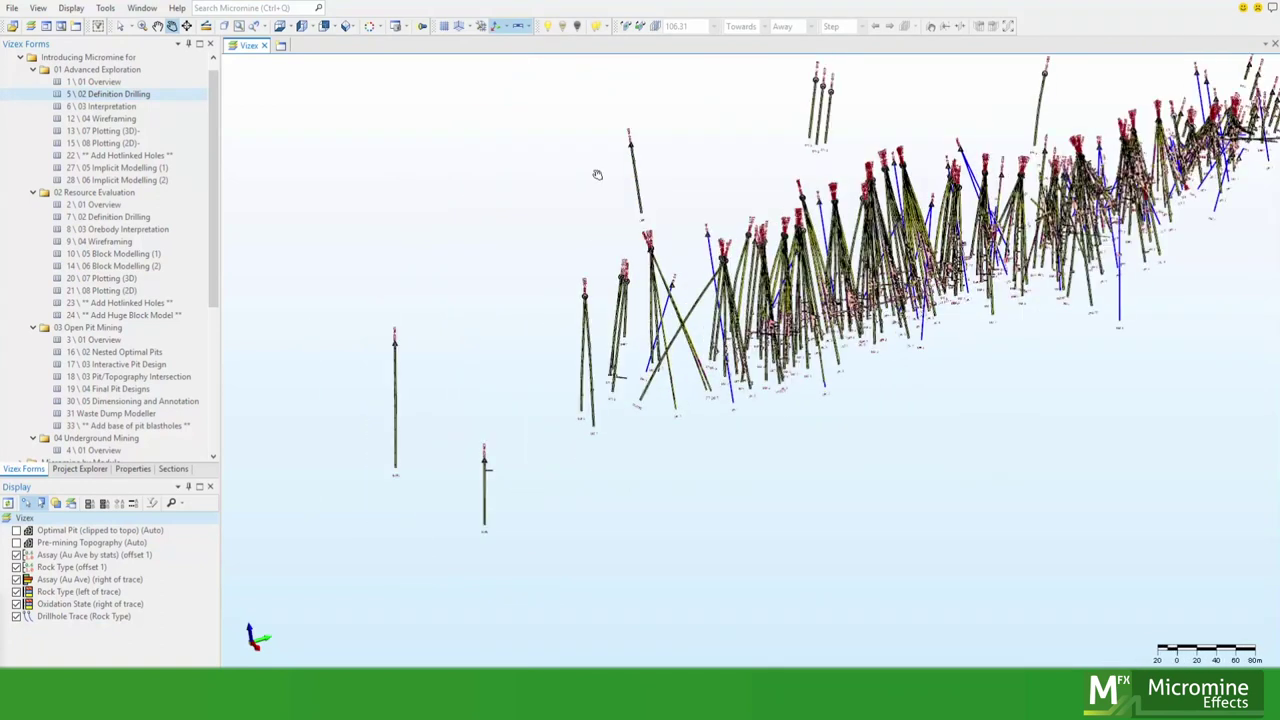
{"action": "left_click", "coordinate": [280, 30]}
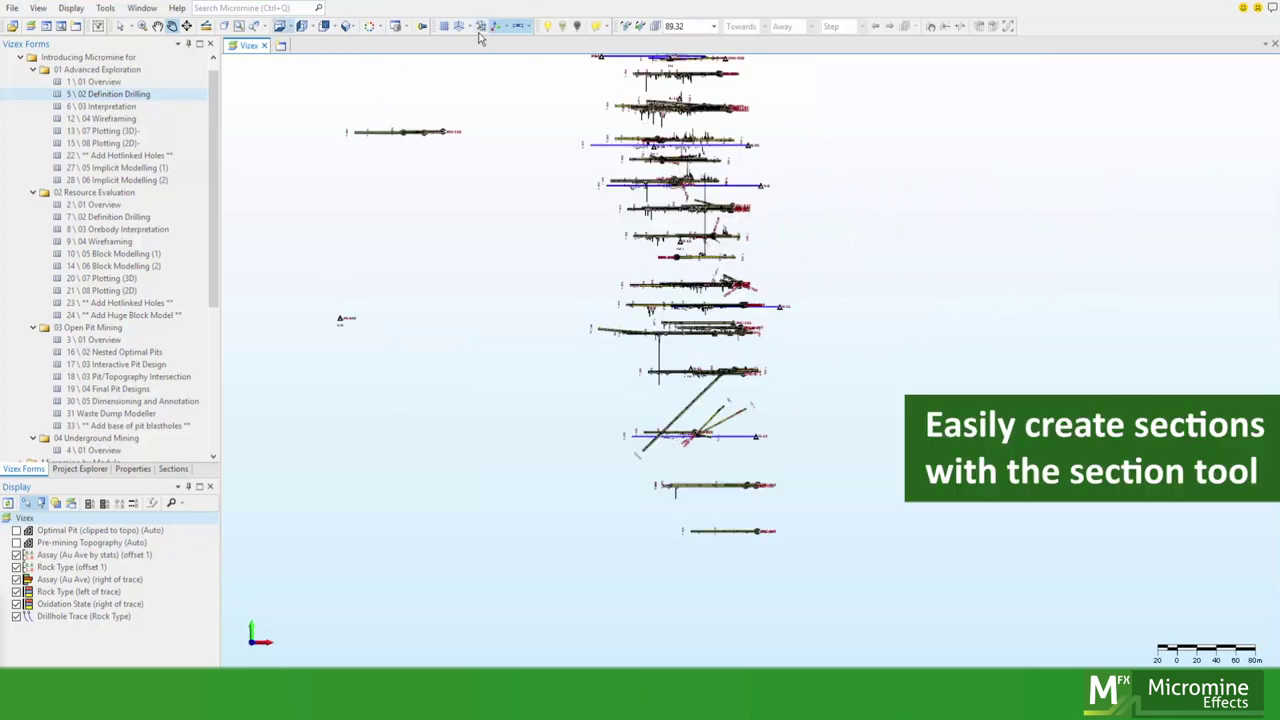
Define a new section line across the drillholes with two end points
{"action": "left_click", "coordinate": [628, 30]}
{"action": "left_click", "coordinate": [588, 242]}
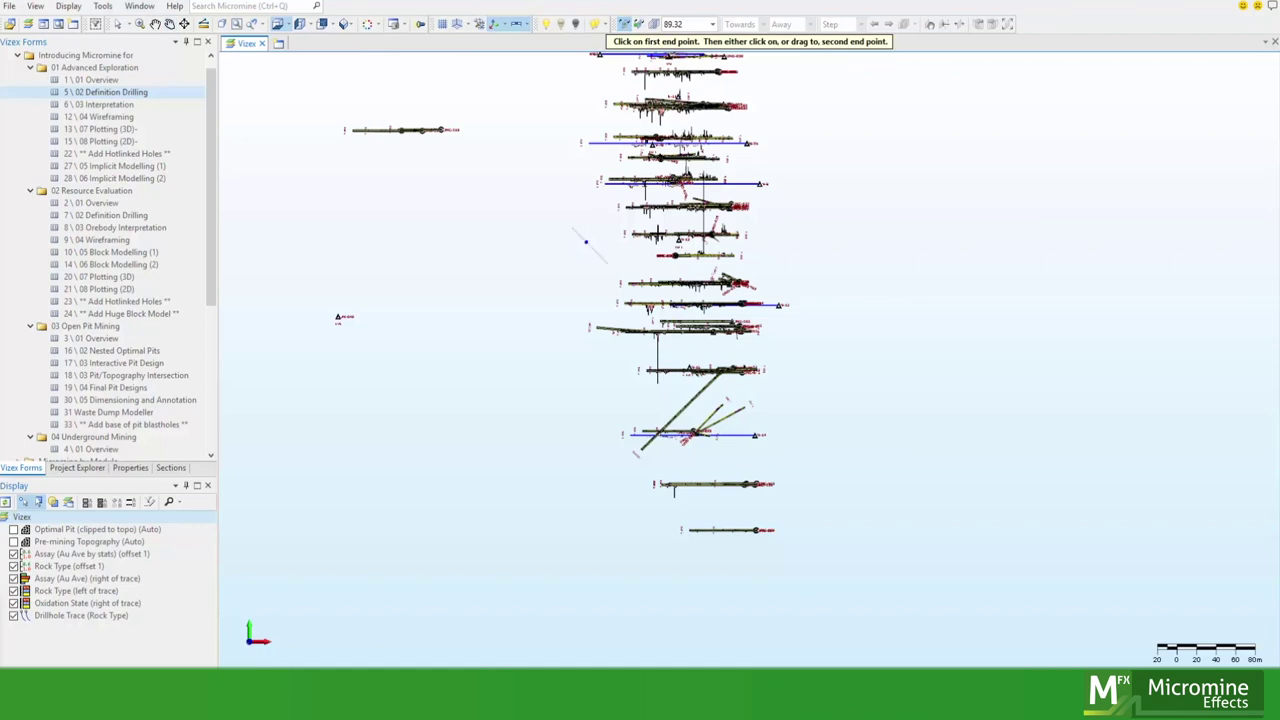
{"action": "left_click", "coordinate": [778, 228]}
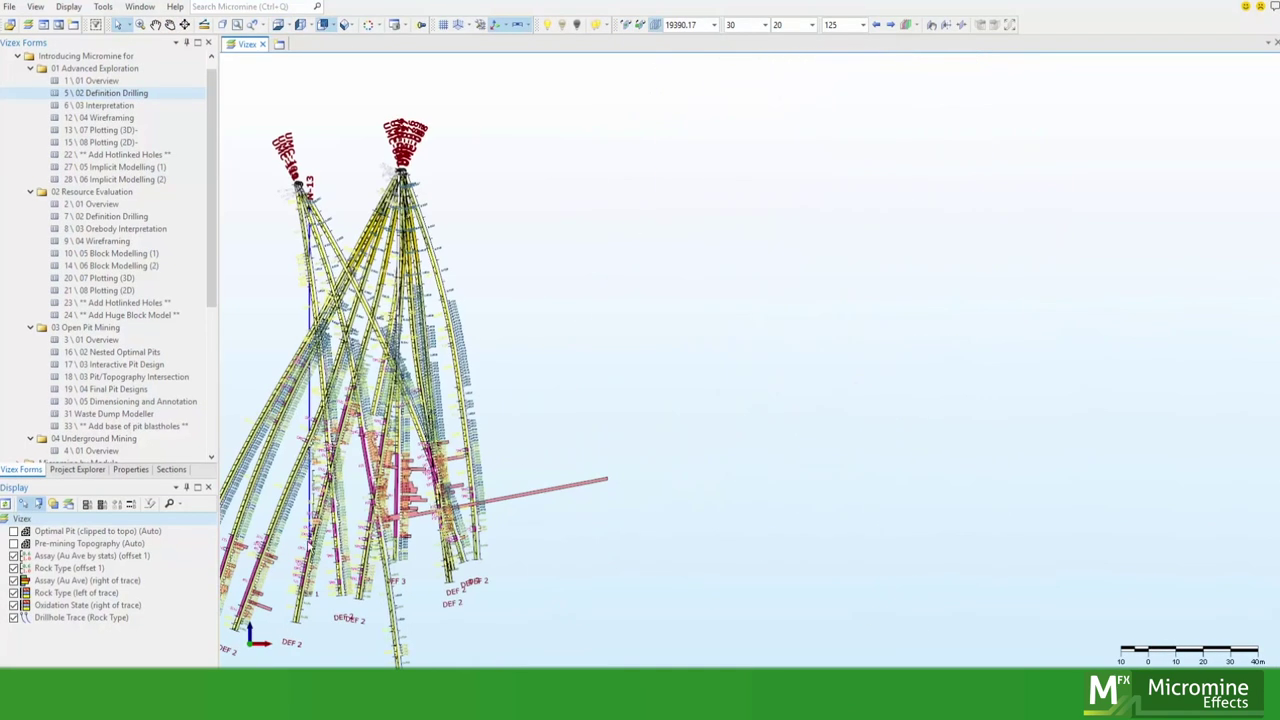
Step forward through neighbouring drillhole sections and back again
{"action": "left_click", "coordinate": [890, 26]}
{"action": "left_click", "coordinate": [889, 27]}
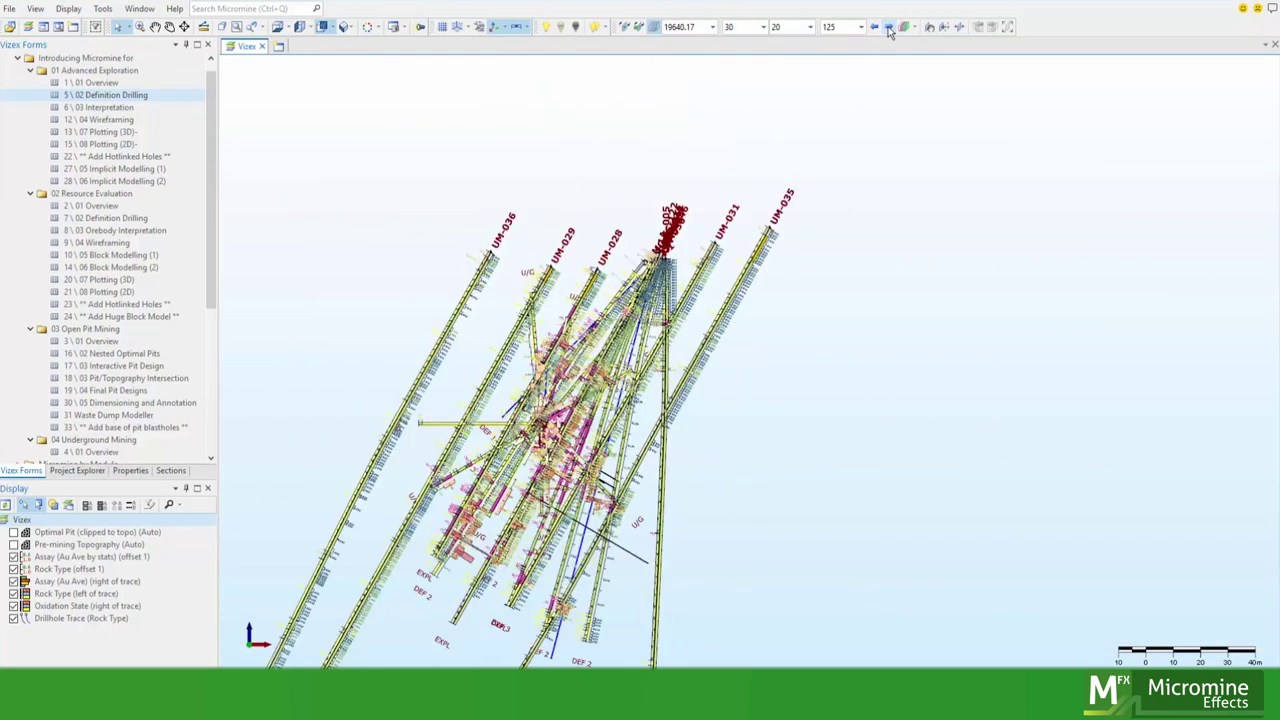
{"action": "left_click", "coordinate": [874, 27]}
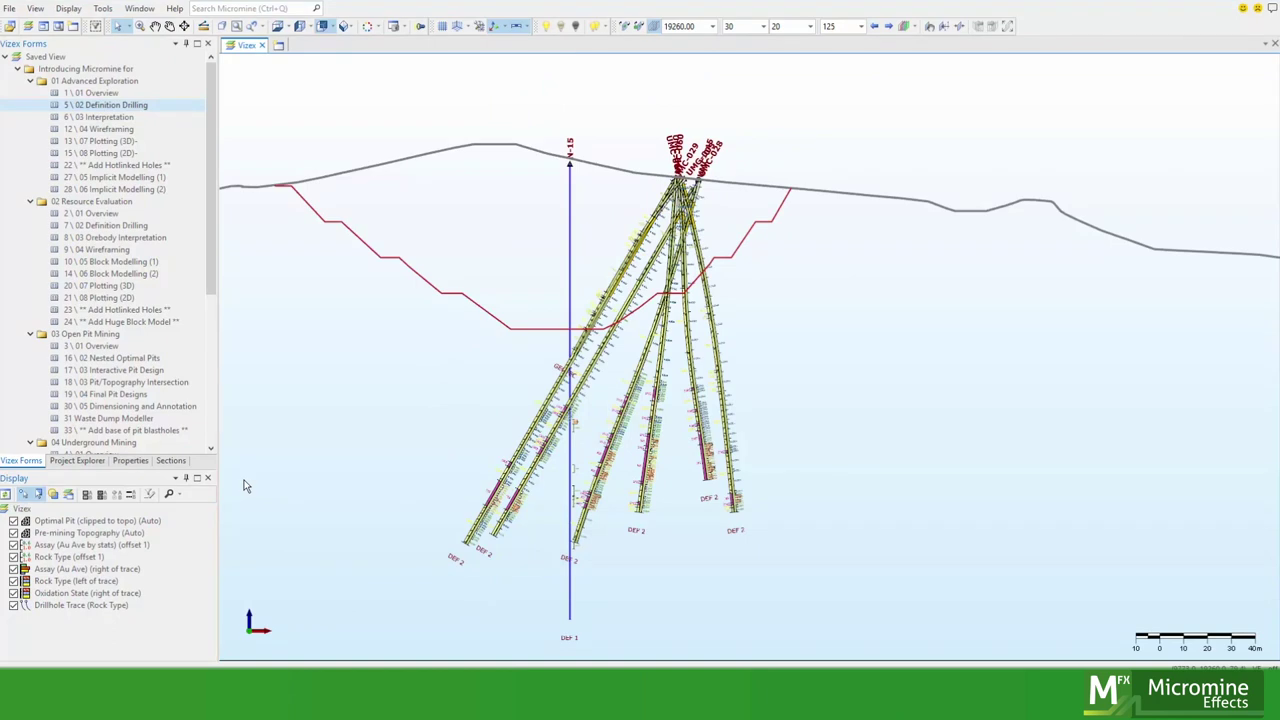
Step through saved sections AH and AL to AP (19530), panning the view left
{"action": "left_click", "coordinate": [175, 462]}
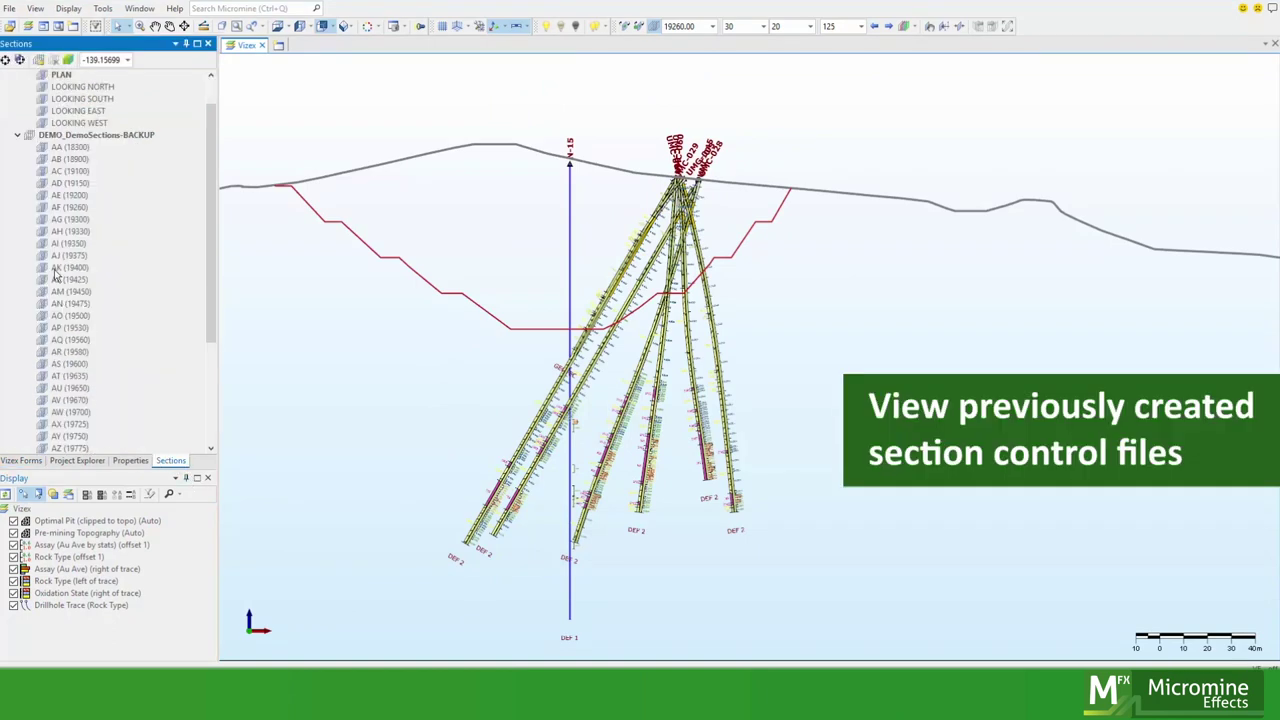
{"action": "left_click", "coordinate": [68, 233]}
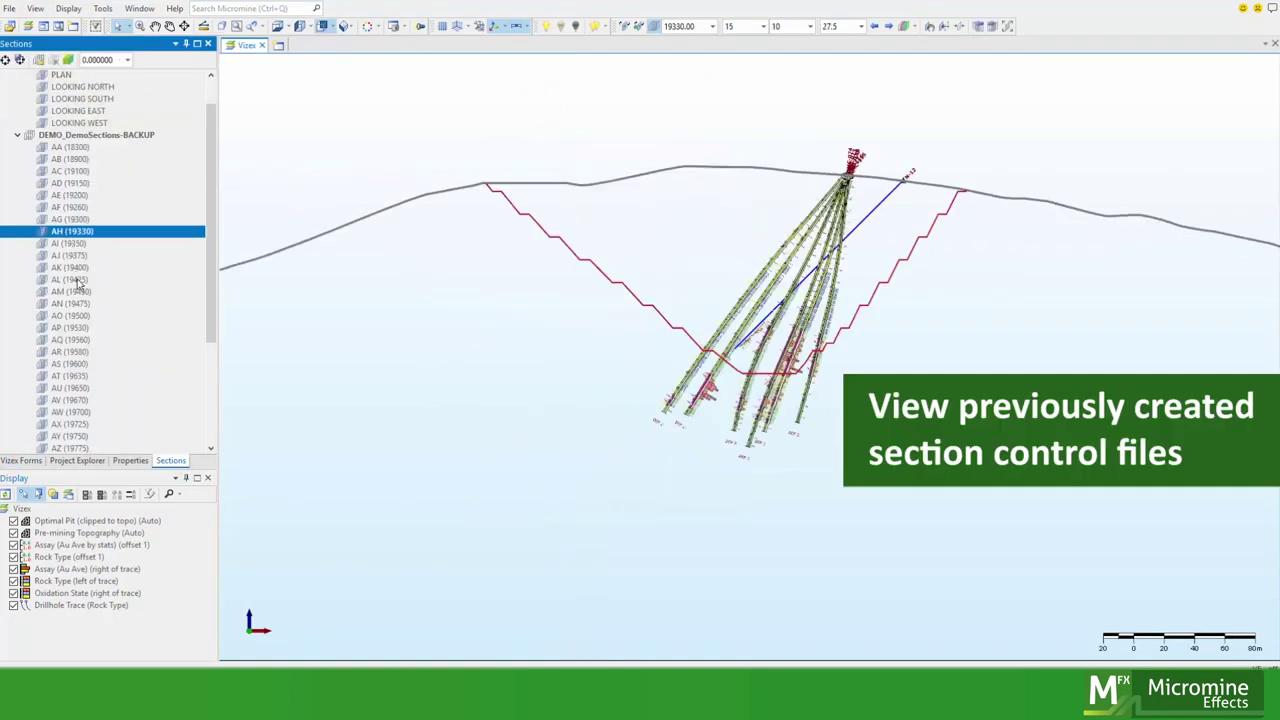
{"action": "left_click", "coordinate": [78, 280]}
{"action": "left_click", "coordinate": [78, 328]}
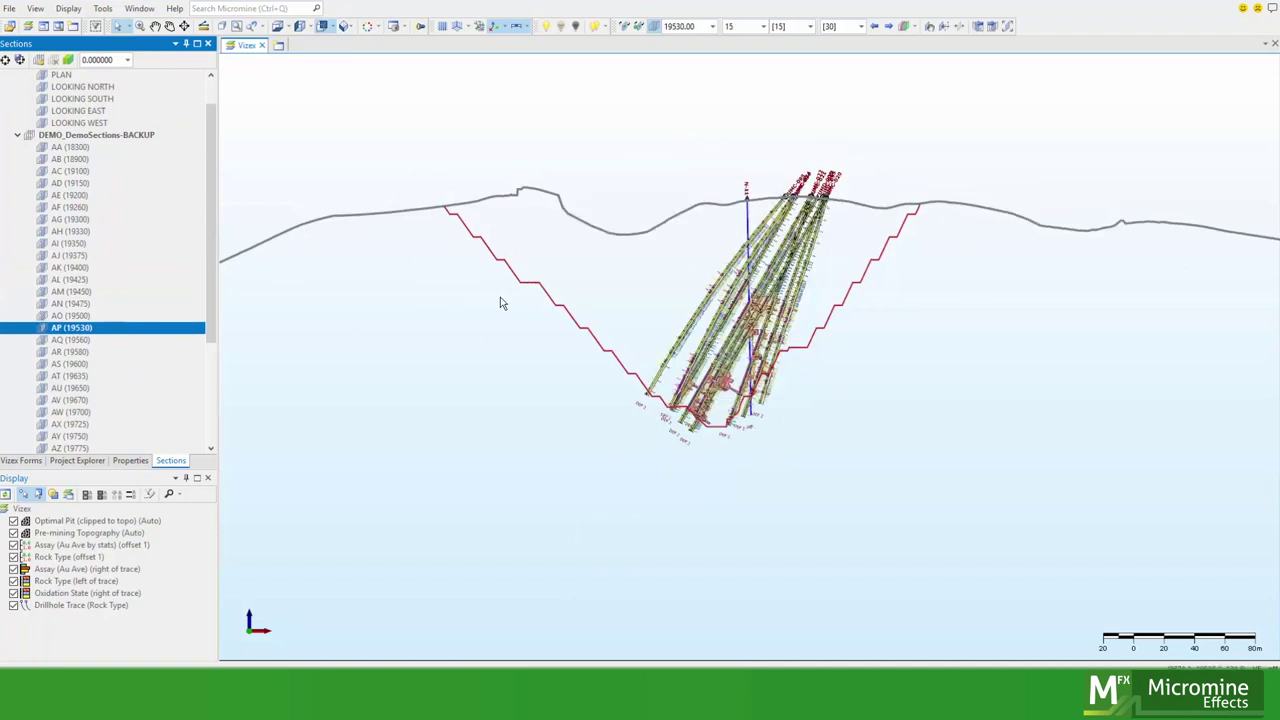
{"action": "middle_click_drag", "start_coordinate": [536, 296], "coordinate": [405, 321]}
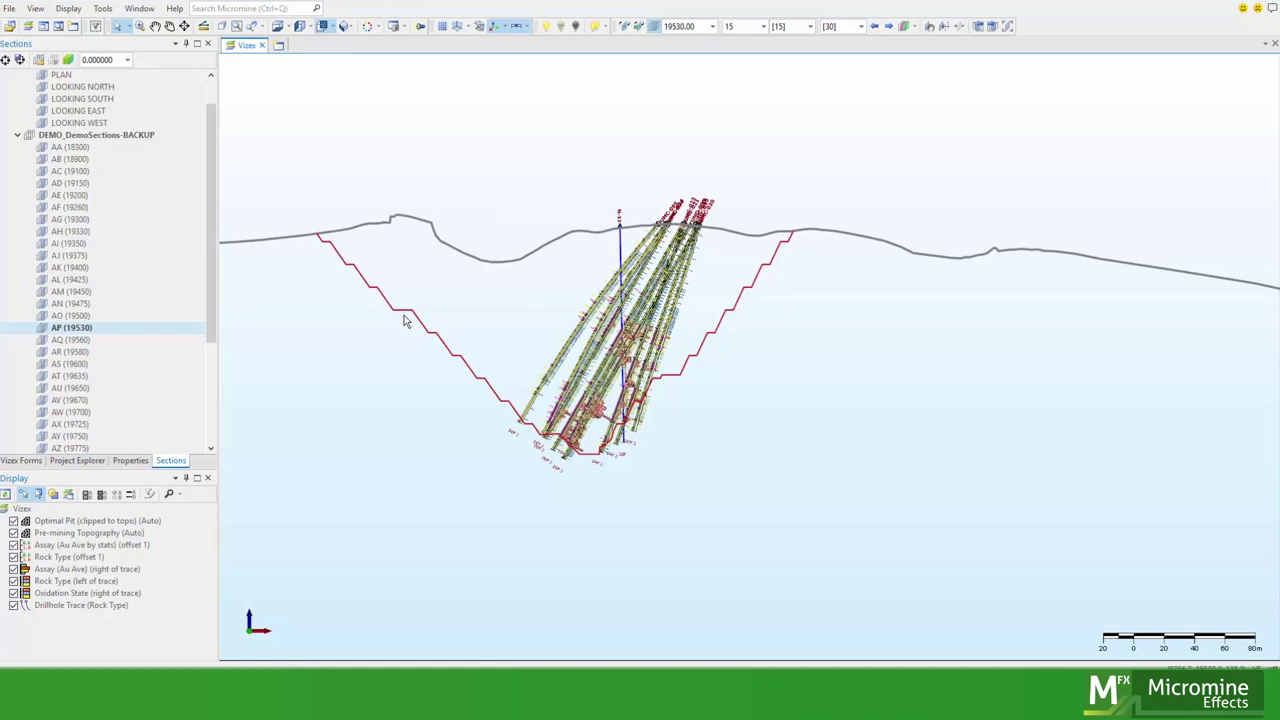
Dock a widened overview window on the right, then switch to sections AT and AL (19425)
{"action": "left_click", "coordinate": [43, 31]}
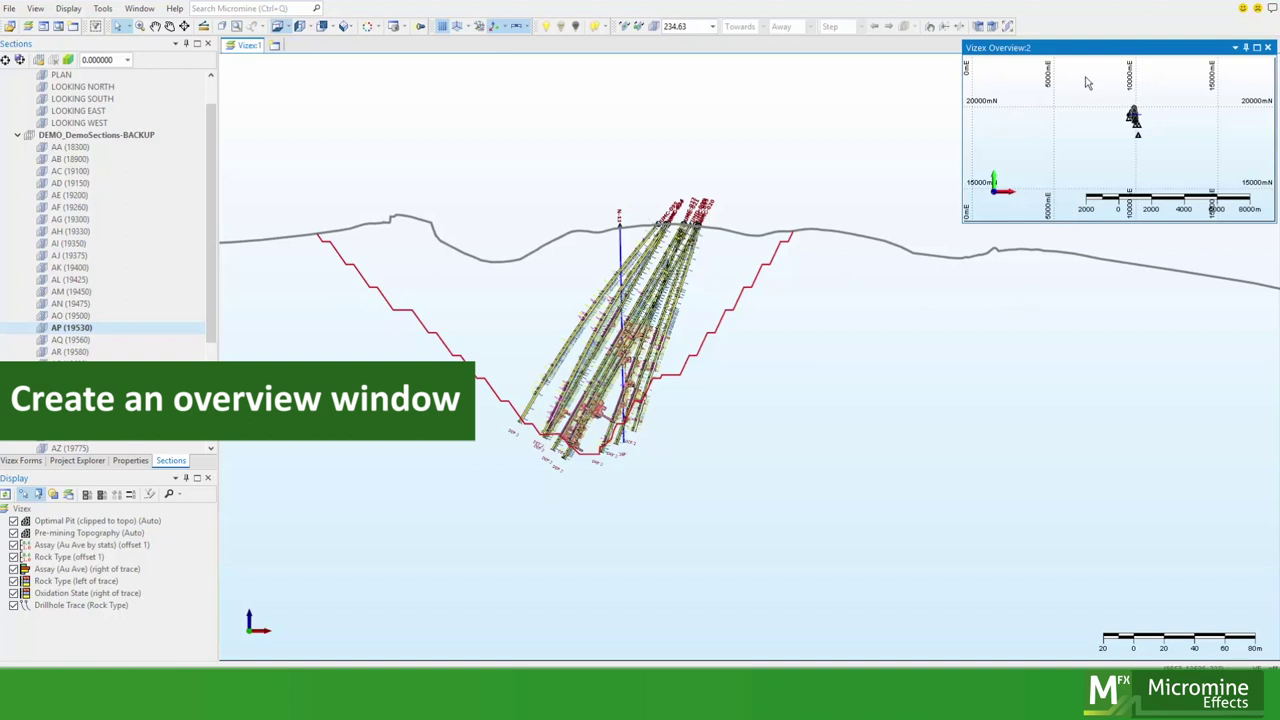
{"action": "scroll", "coordinate": [651, 417], "scroll_direction": "up", "scroll_amount": 3}
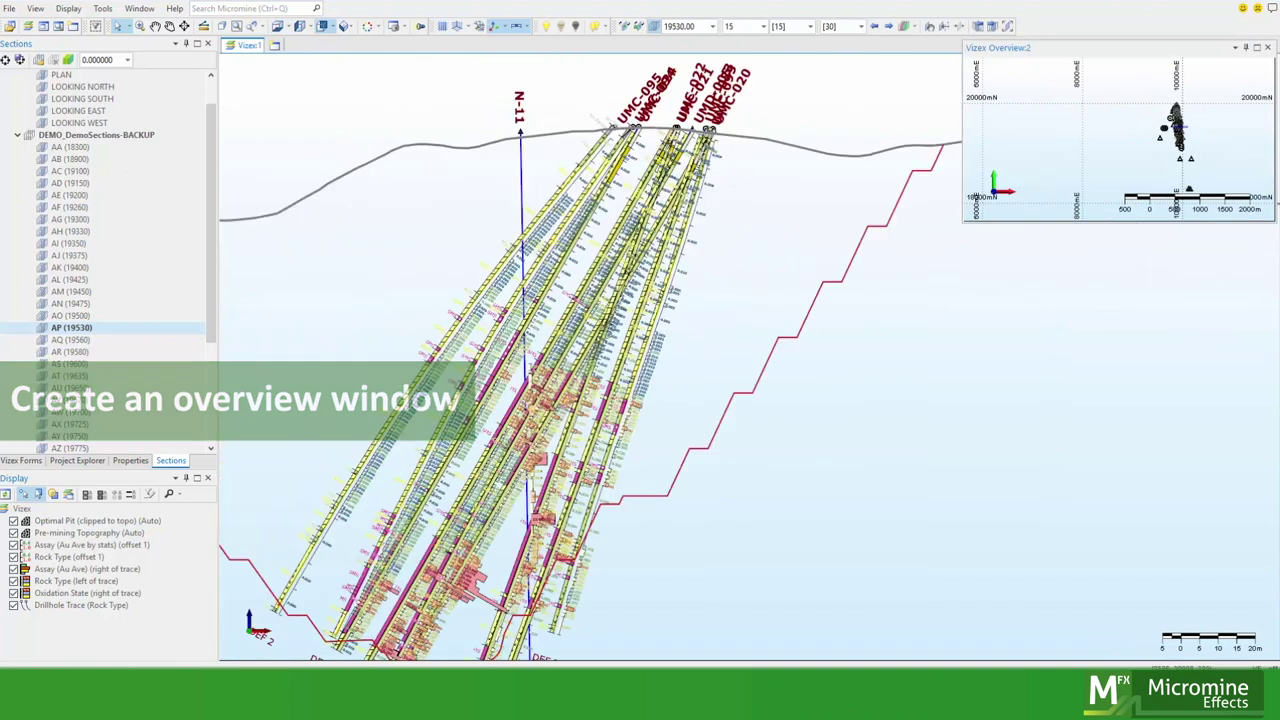
{"action": "left_click_drag", "start_coordinate": [1083, 50], "coordinate": [1254, 362]}
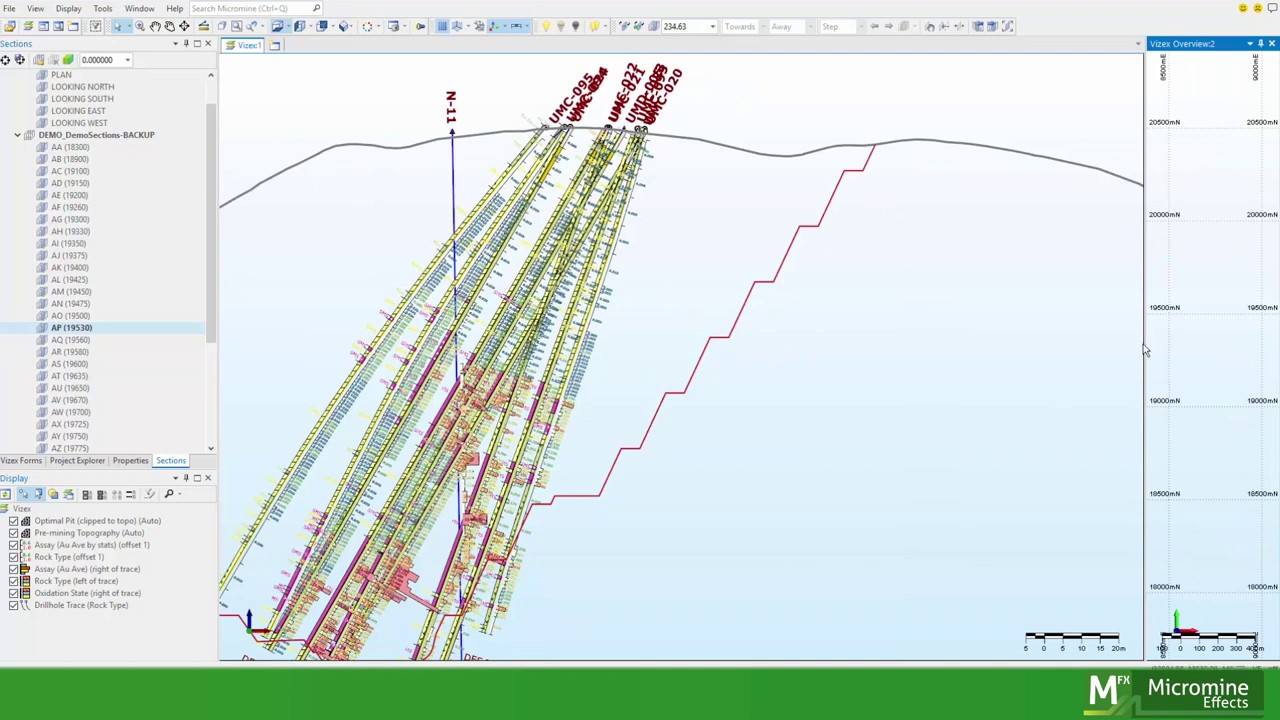
{"action": "left_click_drag", "start_coordinate": [1146, 341], "coordinate": [906, 341]}
{"action": "left_click", "coordinate": [70, 376]}
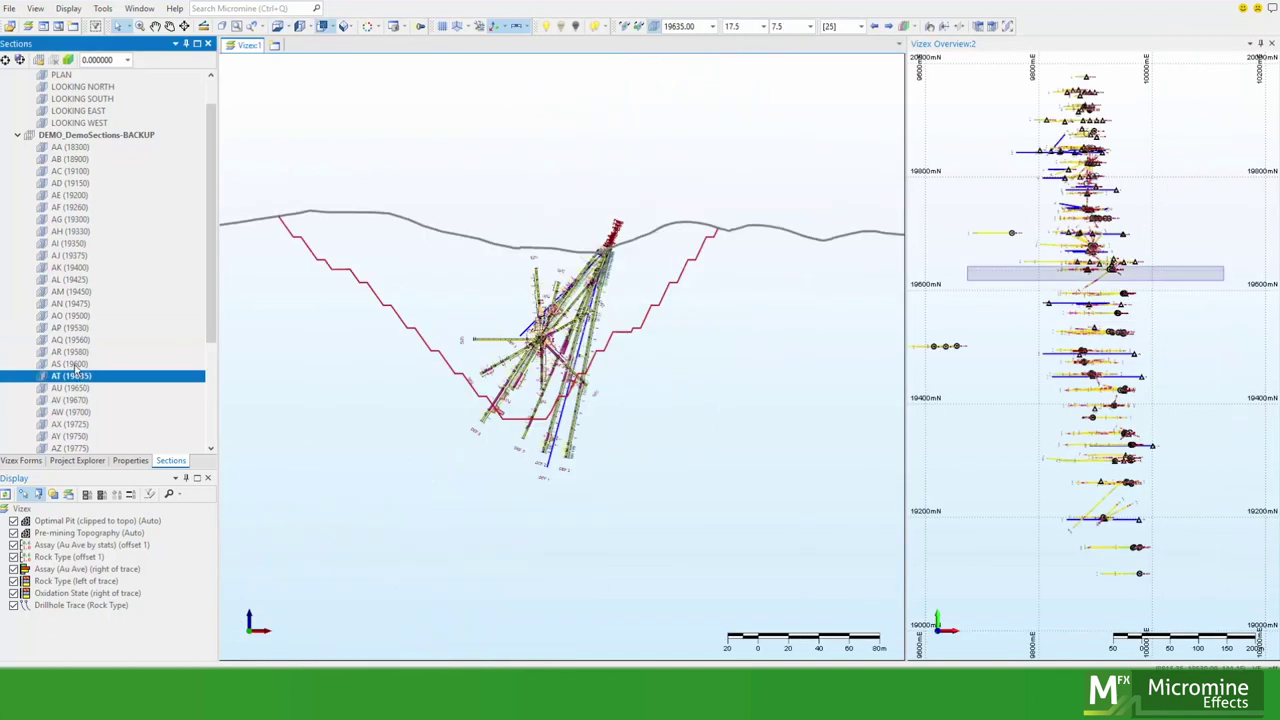
{"action": "left_click", "coordinate": [72, 280]}
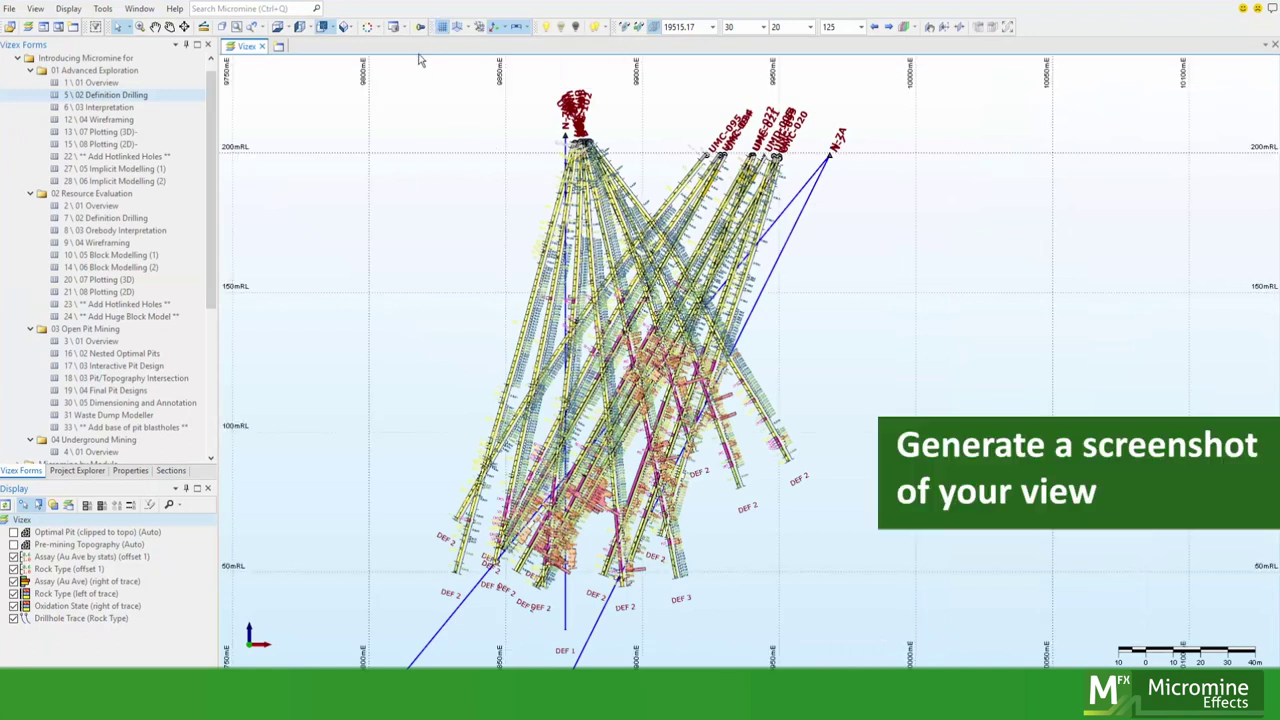
Save a JPEG screenshot of the section, then switch to plan view
{"action": "left_click", "coordinate": [391, 28]}
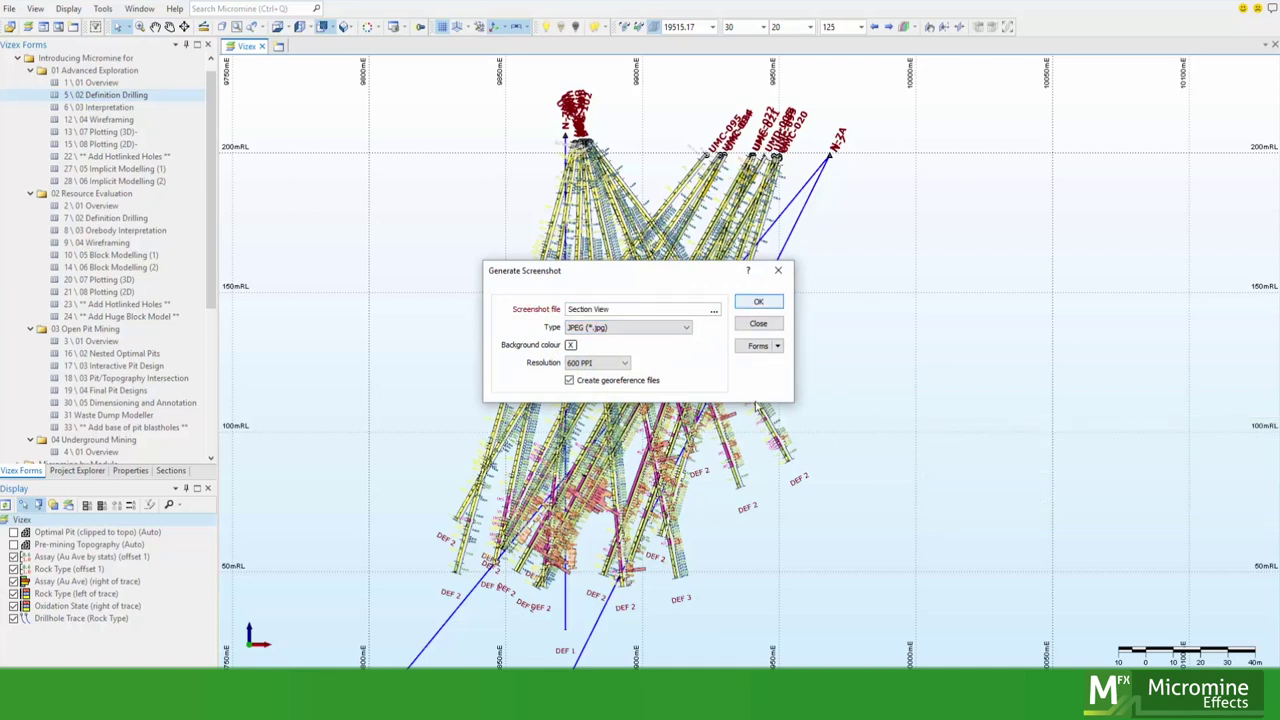
{"action": "left_click", "coordinate": [758, 301]}
{"action": "left_click", "coordinate": [278, 27]}
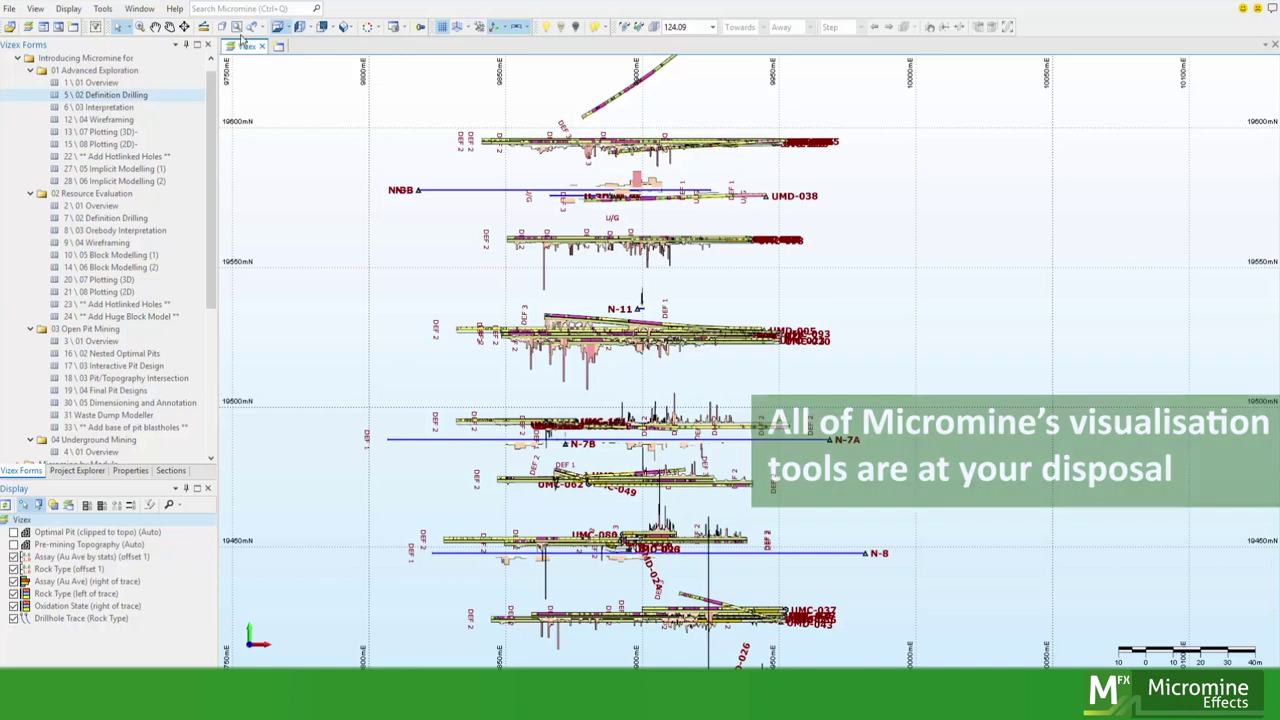
Tilt the drillholes into a 3D perspective and zoom in and out
{"action": "left_click_drag", "start_coordinate": [315, 80], "coordinate": [329, 100]}
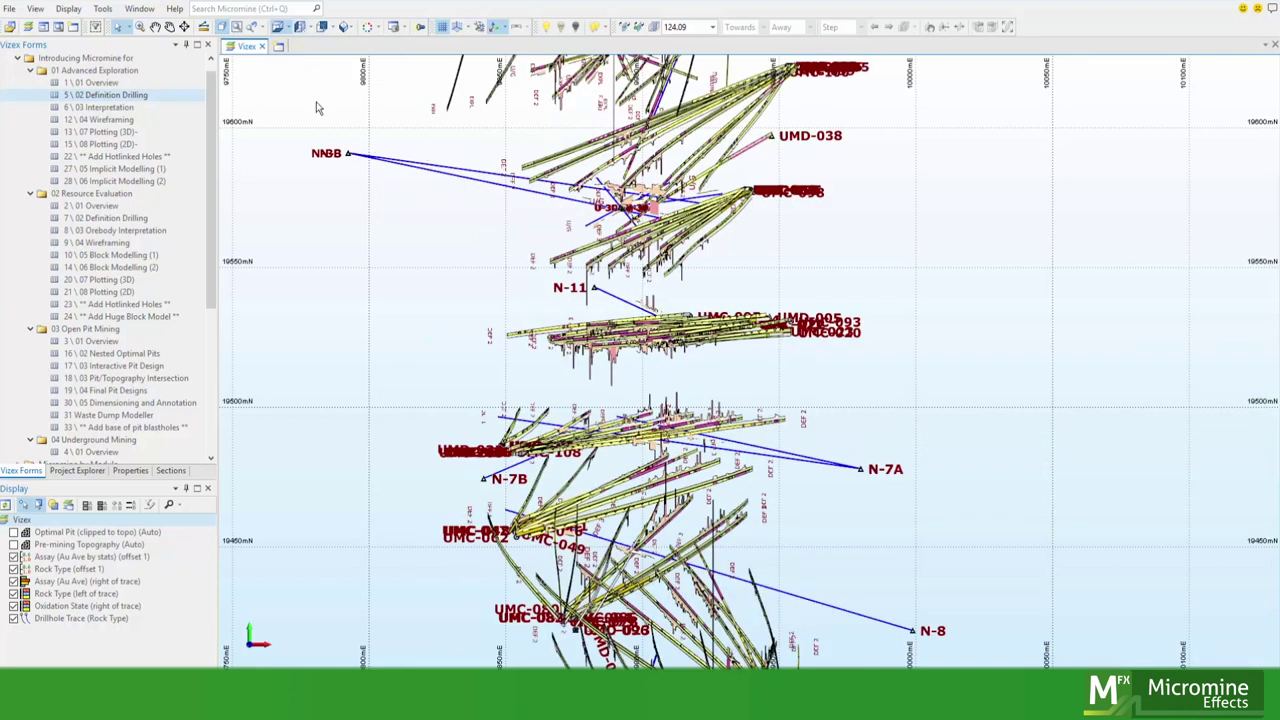
{"action": "left_click", "coordinate": [169, 27]}
{"action": "left_click_drag", "start_coordinate": [683, 503], "coordinate": [552, 258]}
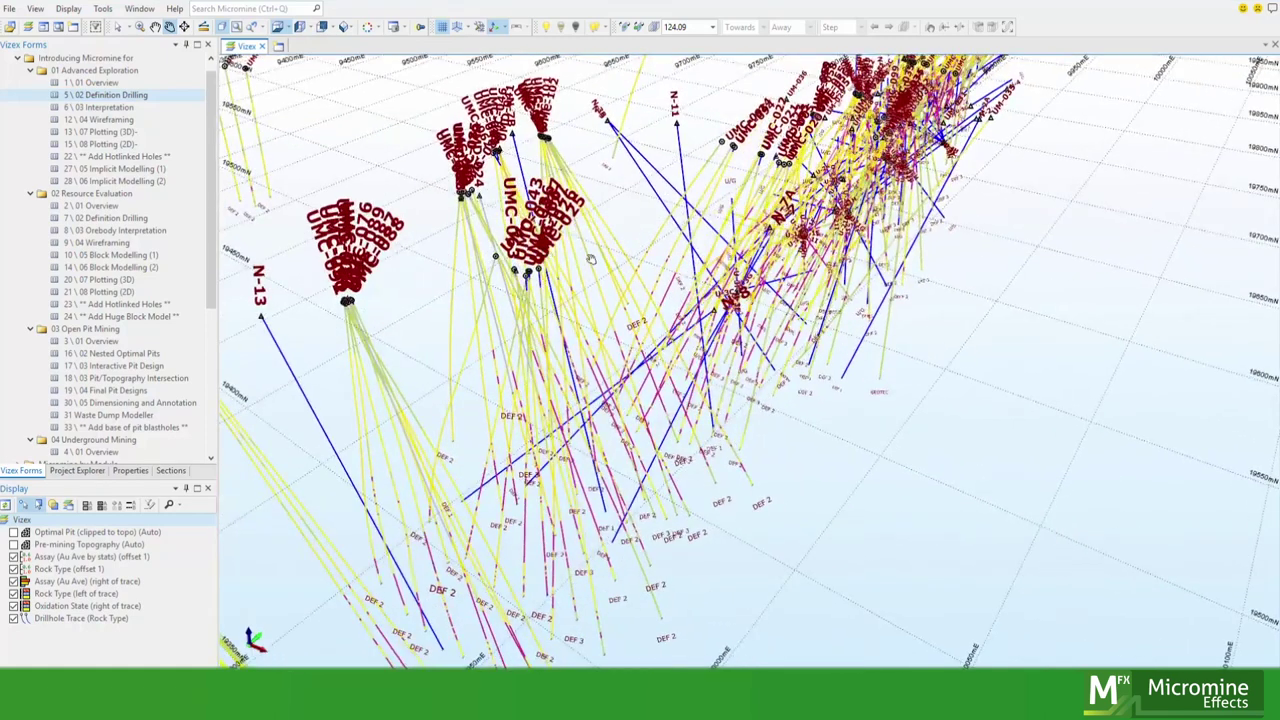
{"action": "scroll", "coordinate": [868, 444], "scroll_direction": "down", "scroll_amount": 2}
{"action": "scroll", "coordinate": [868, 444], "scroll_direction": "down", "scroll_amount": 2}
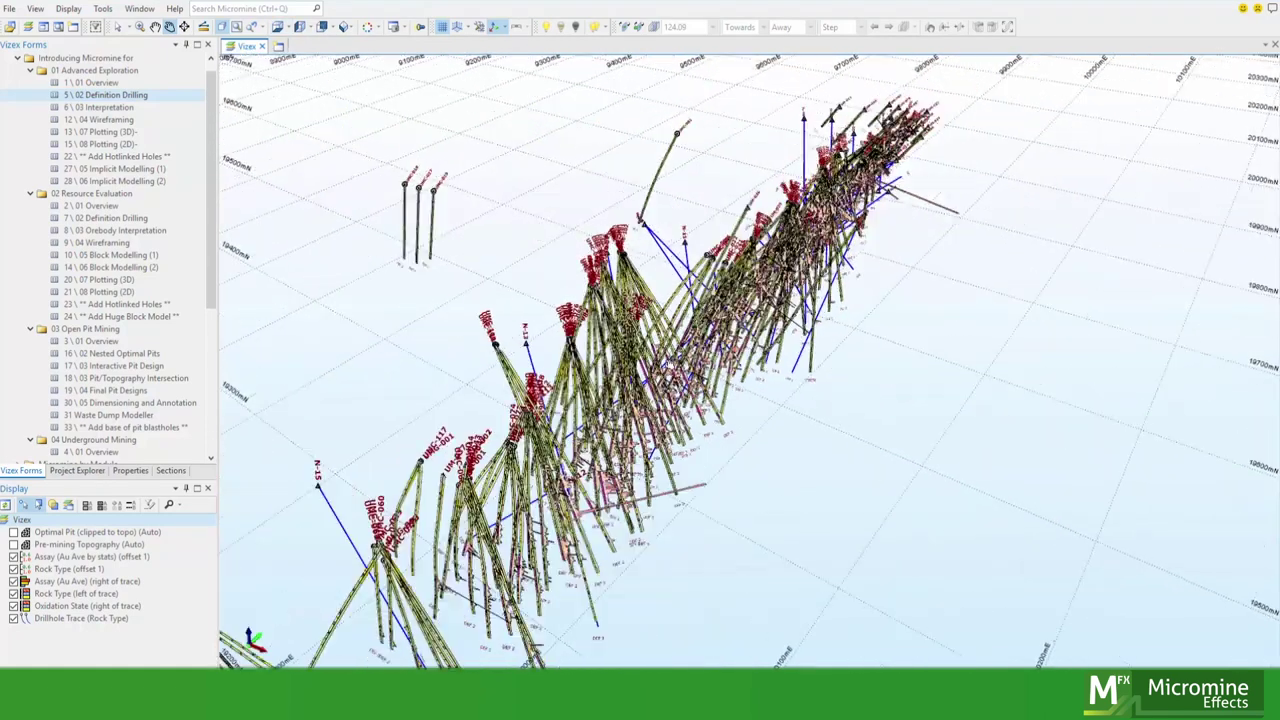
{"action": "scroll", "coordinate": [700, 380], "scroll_direction": "up", "scroll_amount": 3}
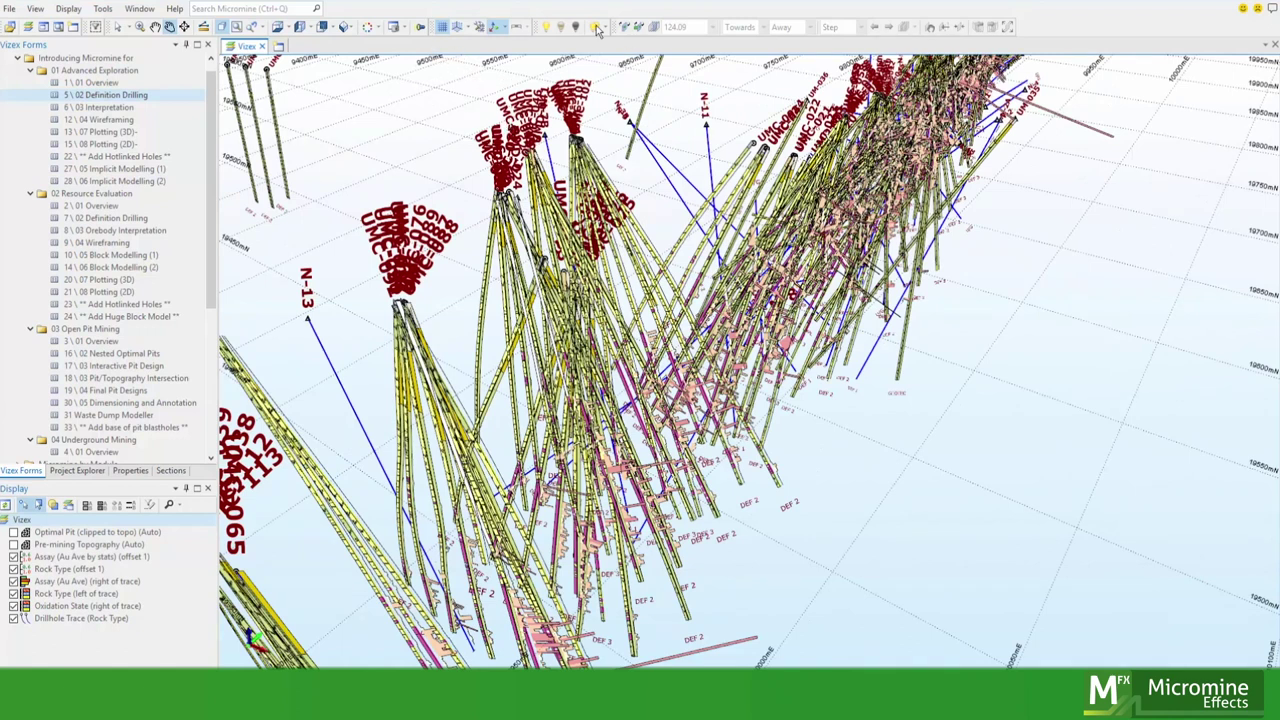
{"action": "scroll", "coordinate": [632, 126], "scroll_direction": "up", "scroll_amount": 3}
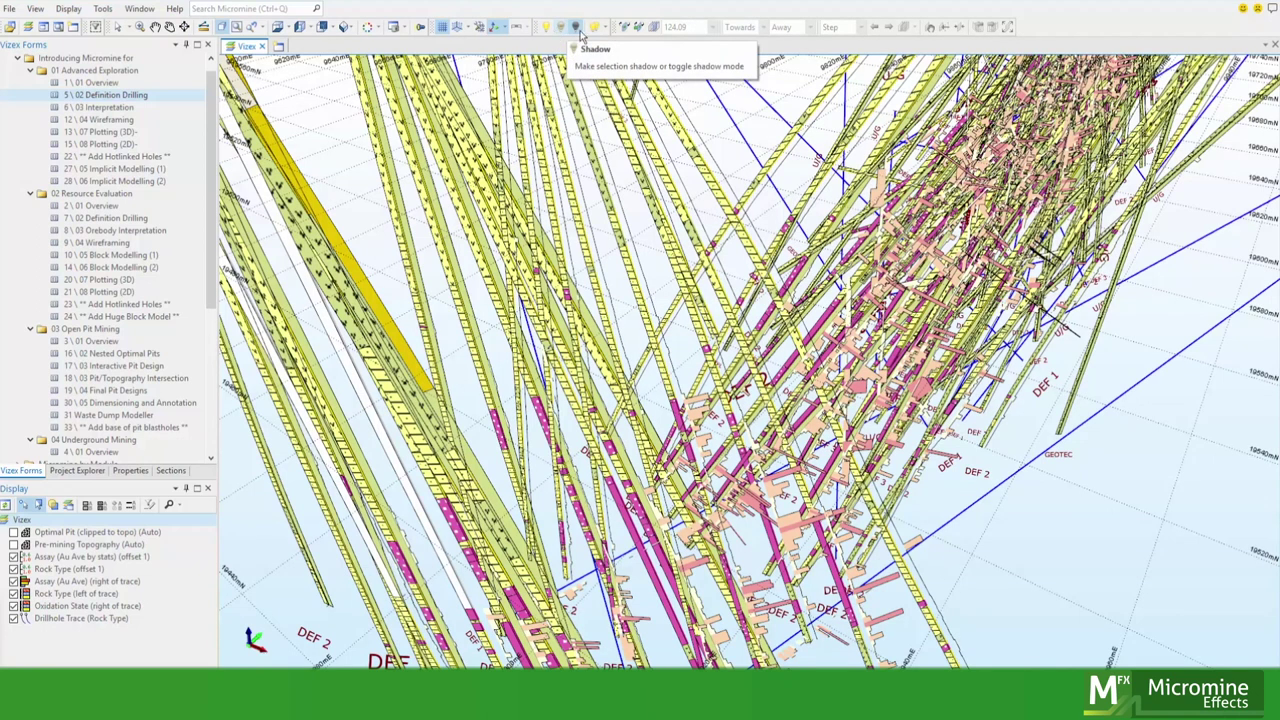
Cast a grey shadow of one drillhole, then reset to an empty plan view
{"action": "left_click", "coordinate": [577, 28]}
{"action": "left_click", "coordinate": [597, 187]}
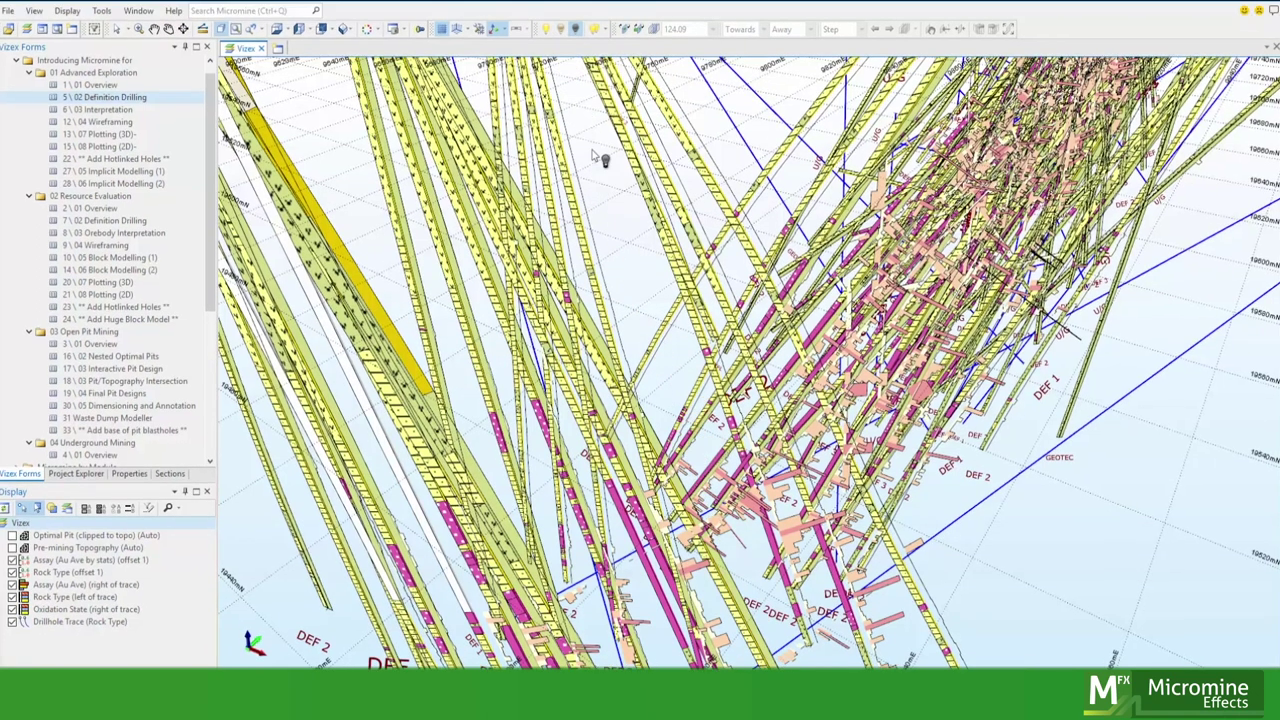
{"action": "left_click", "coordinate": [550, 28]}
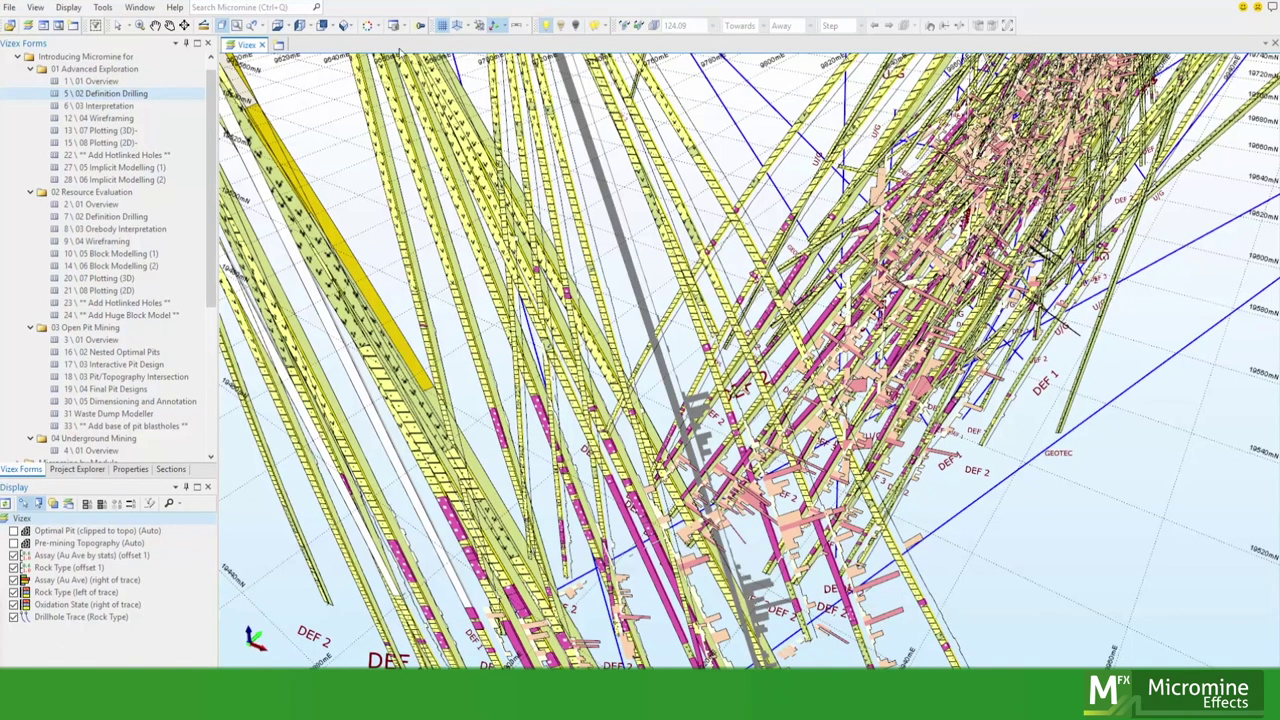
{"action": "left_click", "coordinate": [279, 26]}
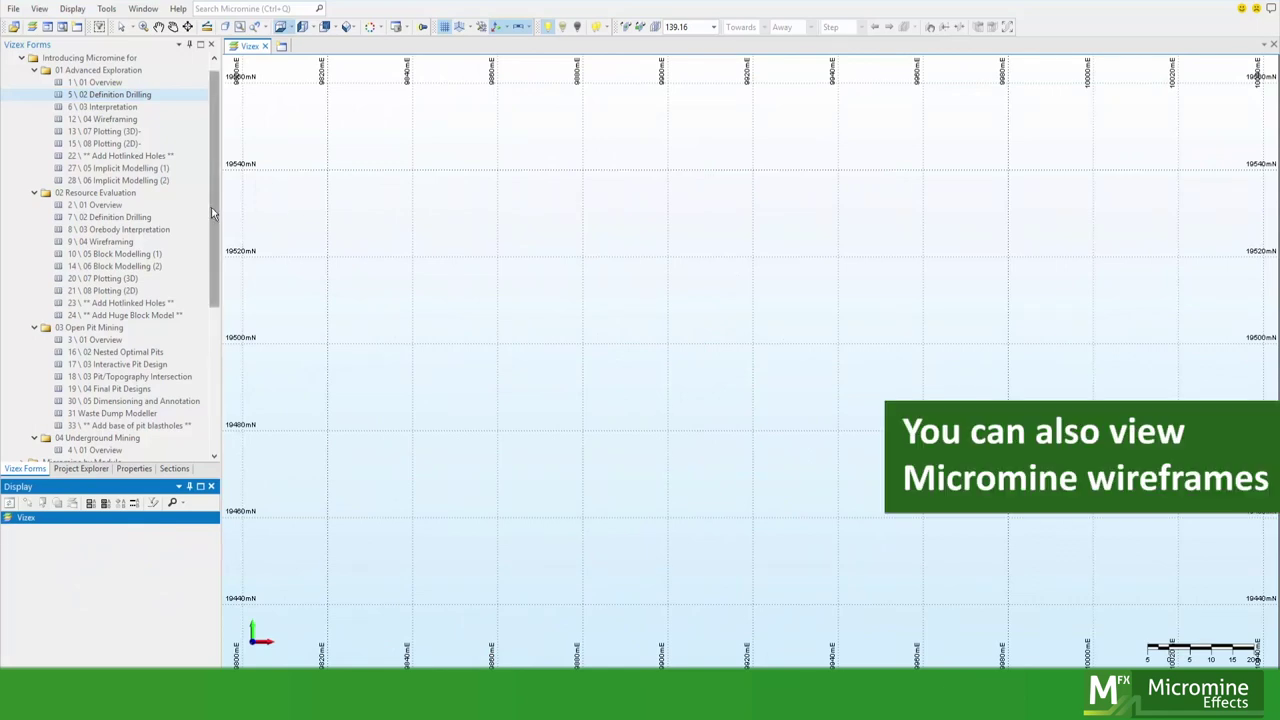
Load the 04 Wireframing form and tilt the orebody wireframe into 3D
{"action": "left_click_drag", "start_coordinate": [212, 210], "coordinate": [212, 240]}
{"action": "double_click", "coordinate": [105, 192]}
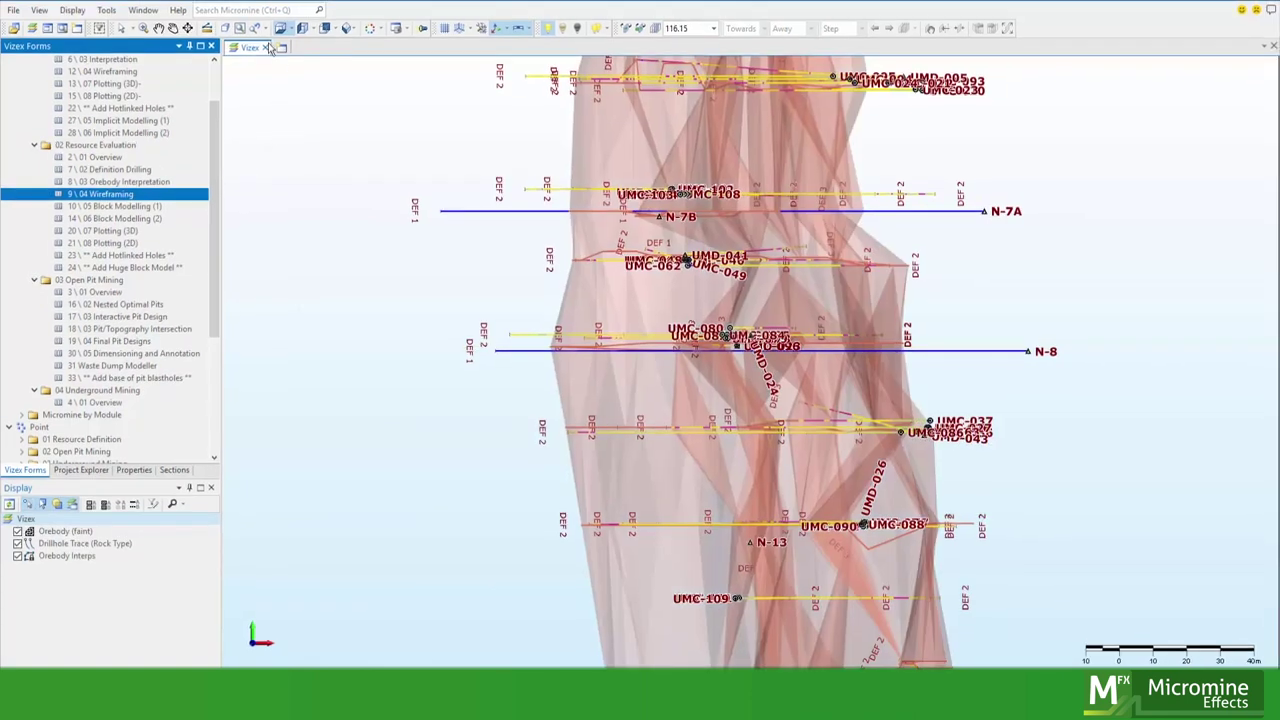
{"action": "left_click", "coordinate": [175, 28]}
{"action": "left_click_drag", "start_coordinate": [700, 520], "coordinate": [733, 565]}
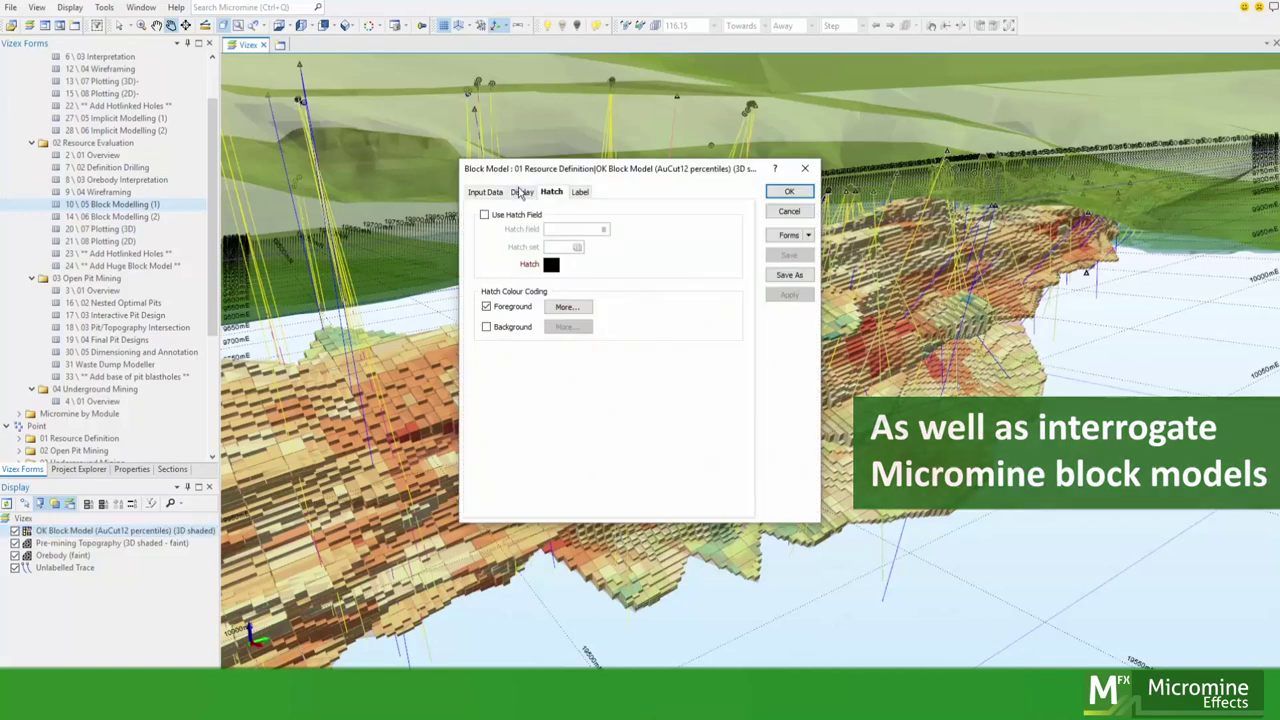
Filter blocks on AuCut12 above 1.46925 (1.277M volume, 2.57 average) and show the properties pane
{"action": "left_click", "coordinate": [520, 194]}
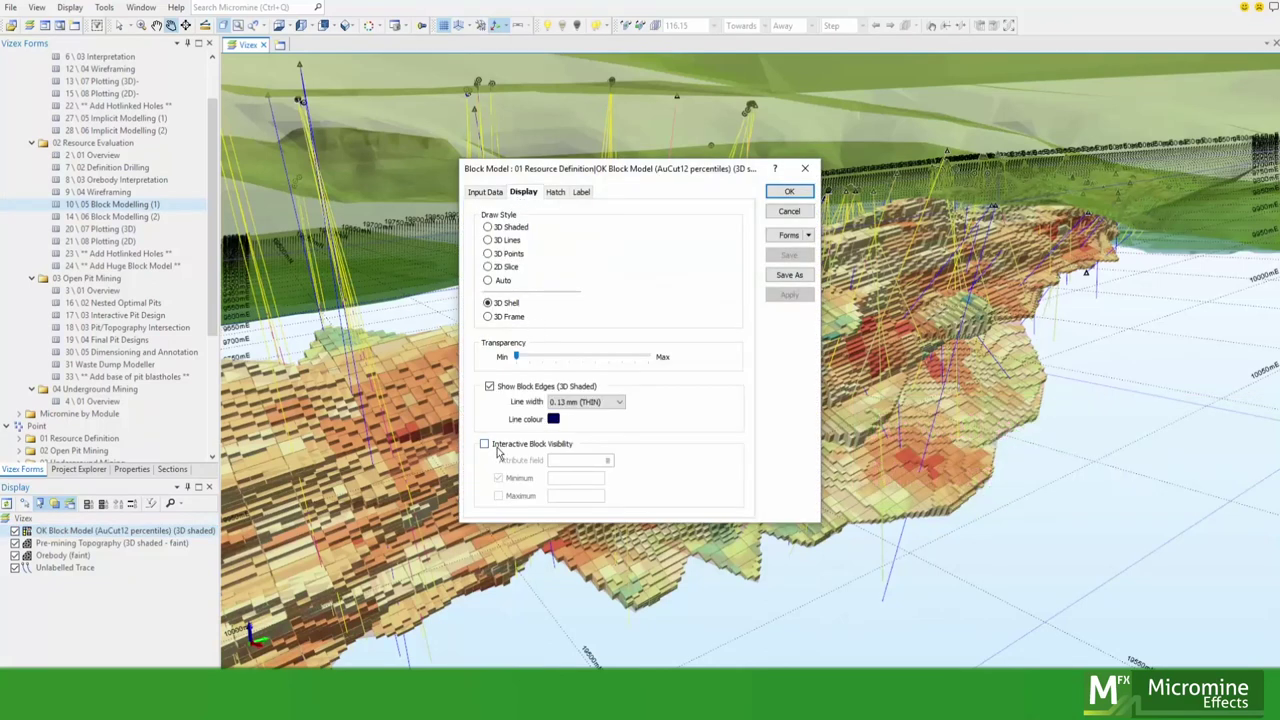
{"action": "left_click", "coordinate": [494, 446]}
{"action": "double_click", "coordinate": [562, 460]}
{"action": "left_click", "coordinate": [598, 326]}
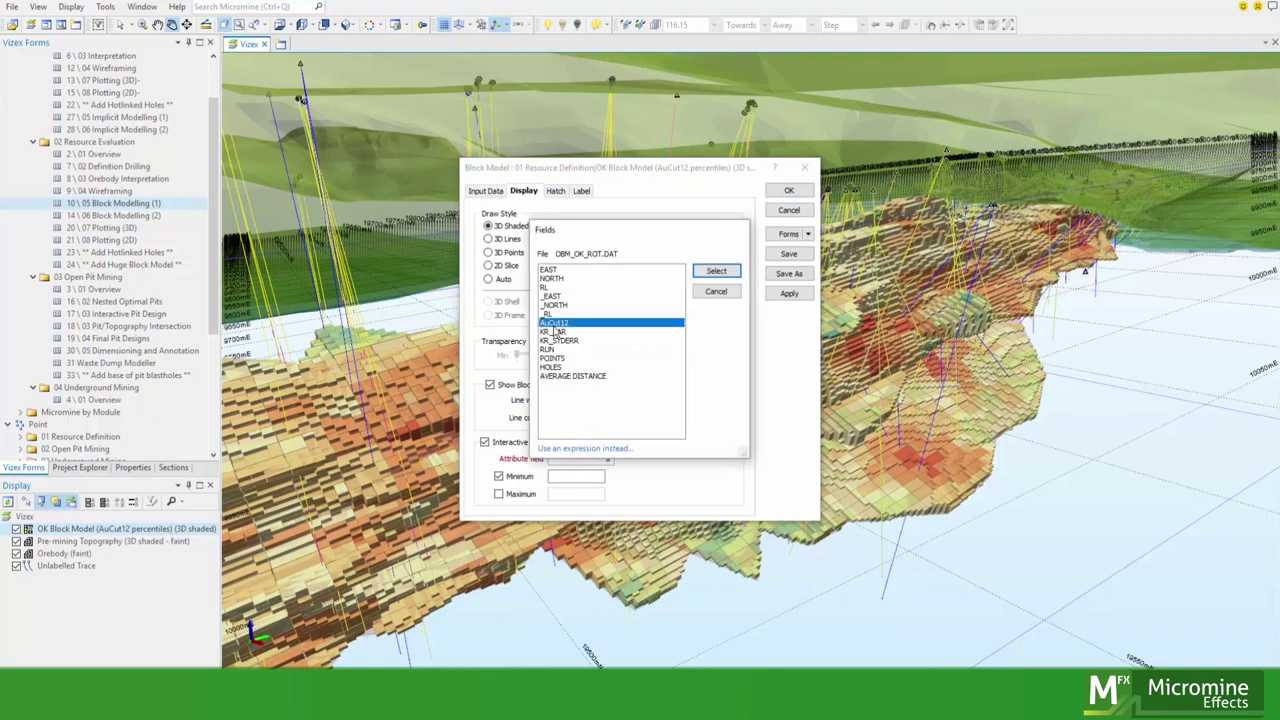
{"action": "double_click", "coordinate": [598, 326]}
{"action": "left_click", "coordinate": [789, 190]}
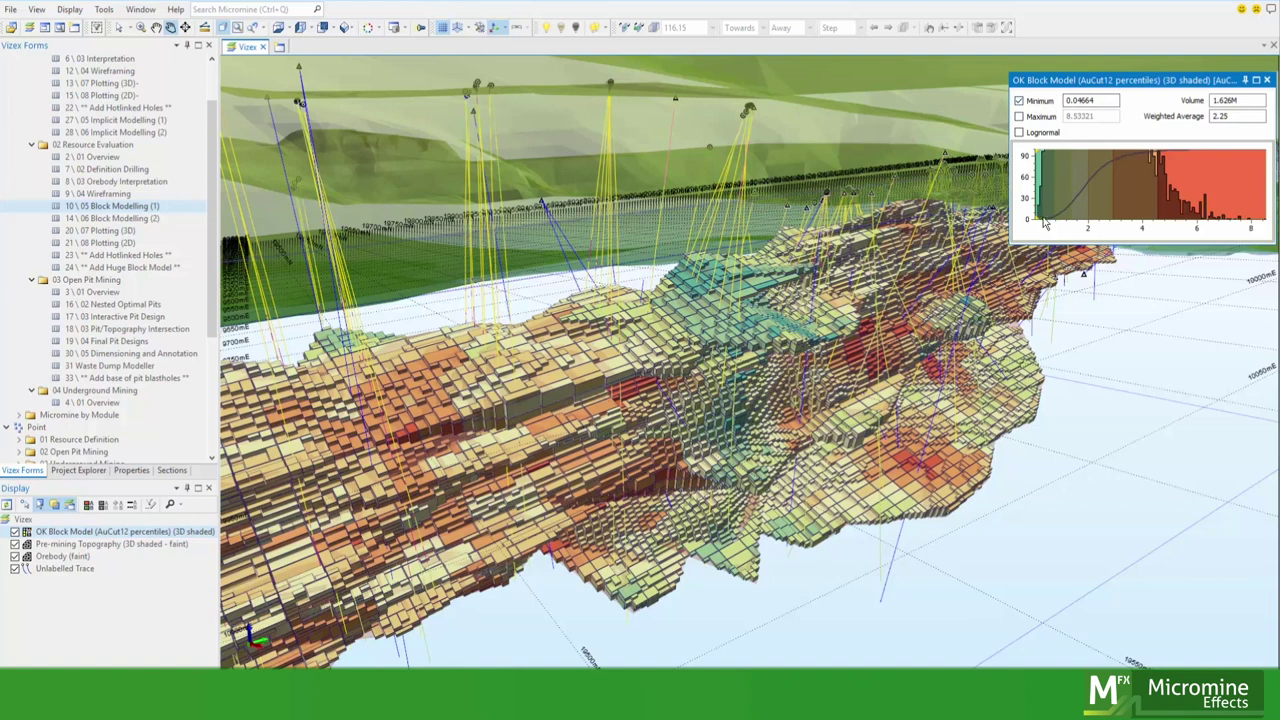
{"action": "left_click_drag", "start_coordinate": [1045, 224], "coordinate": [1074, 220]}
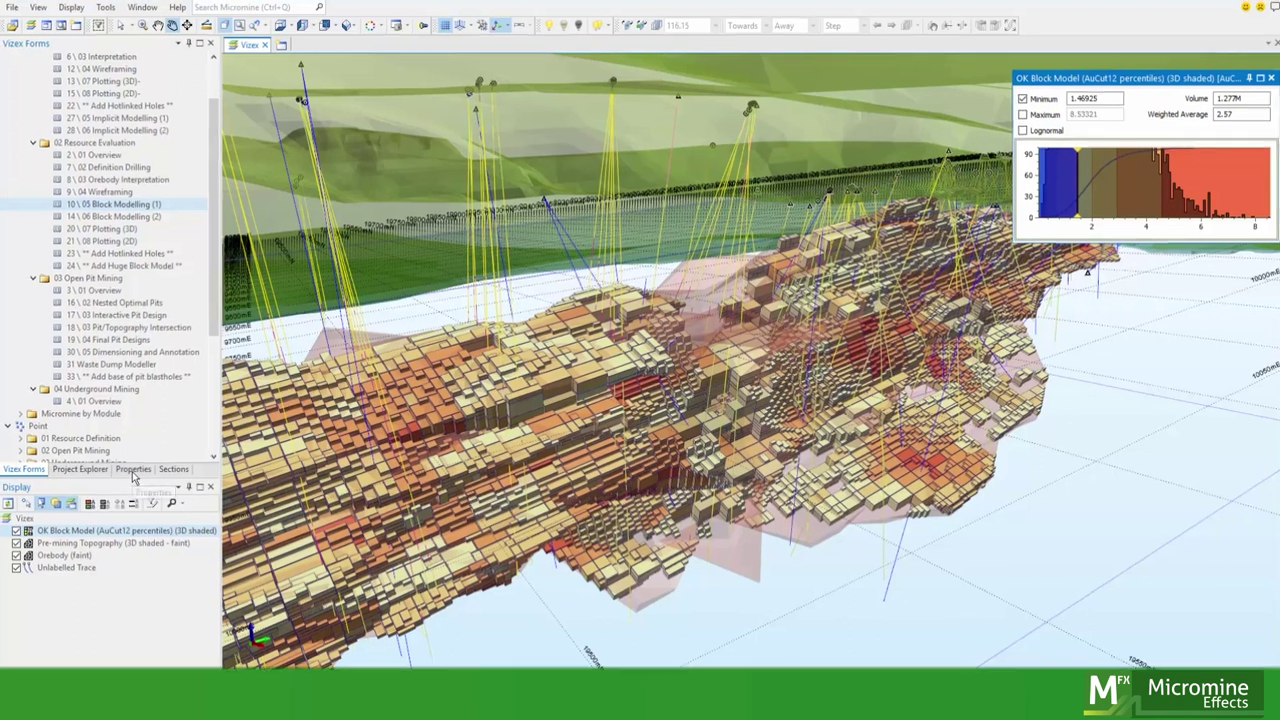
{"action": "left_click", "coordinate": [133, 470]}
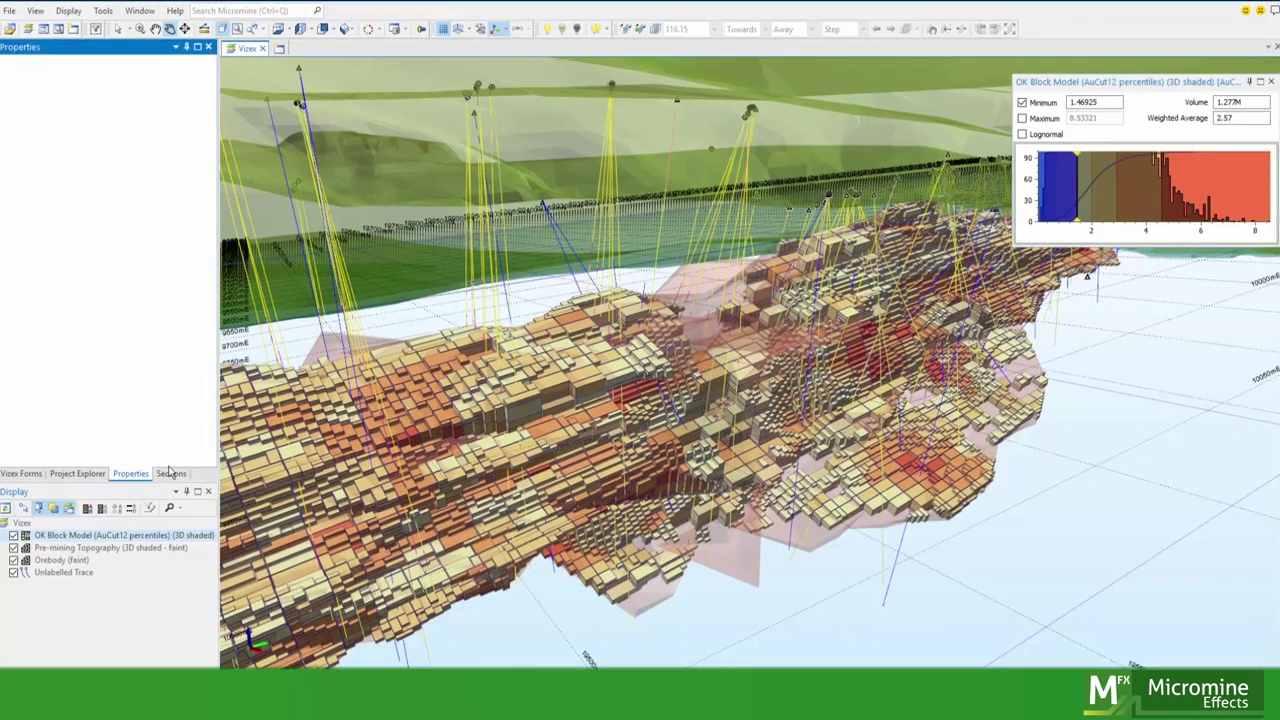
Query the SURFACE_OREBODY wireframe with the Select tool to list its type, volume and transparency
{"action": "left_click", "coordinate": [118, 28]}
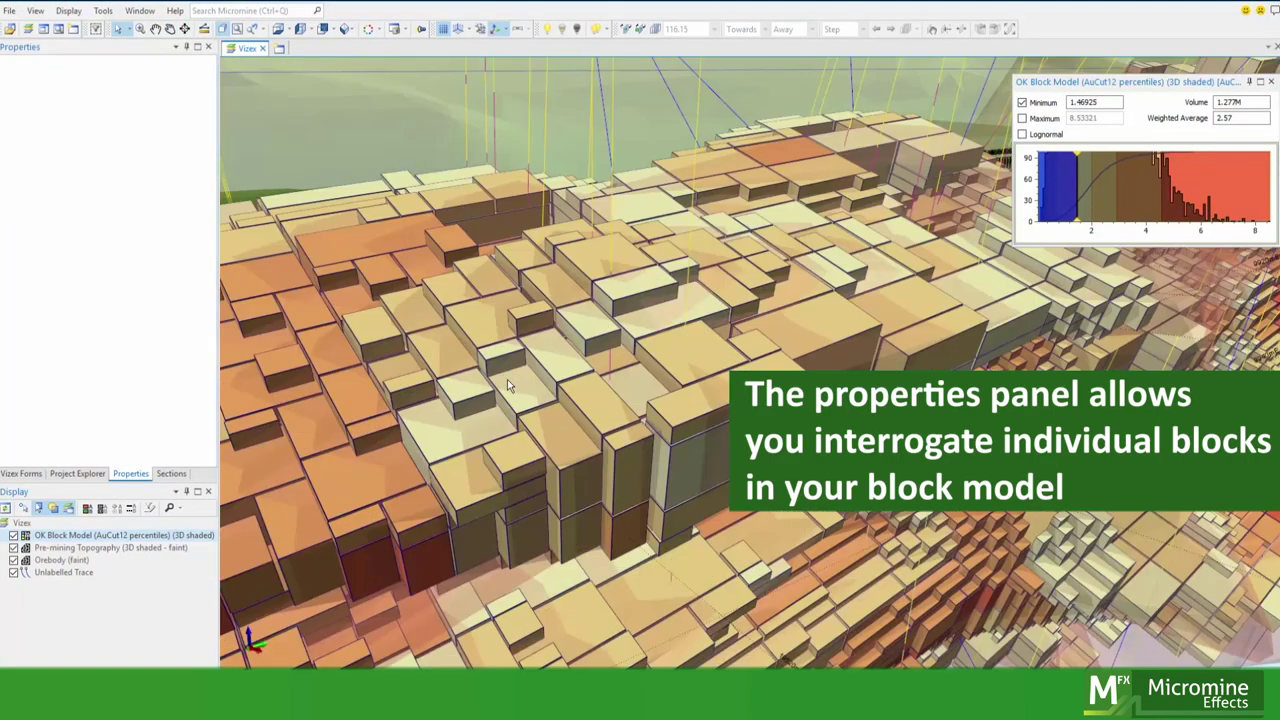
{"action": "left_click", "coordinate": [516, 392]}
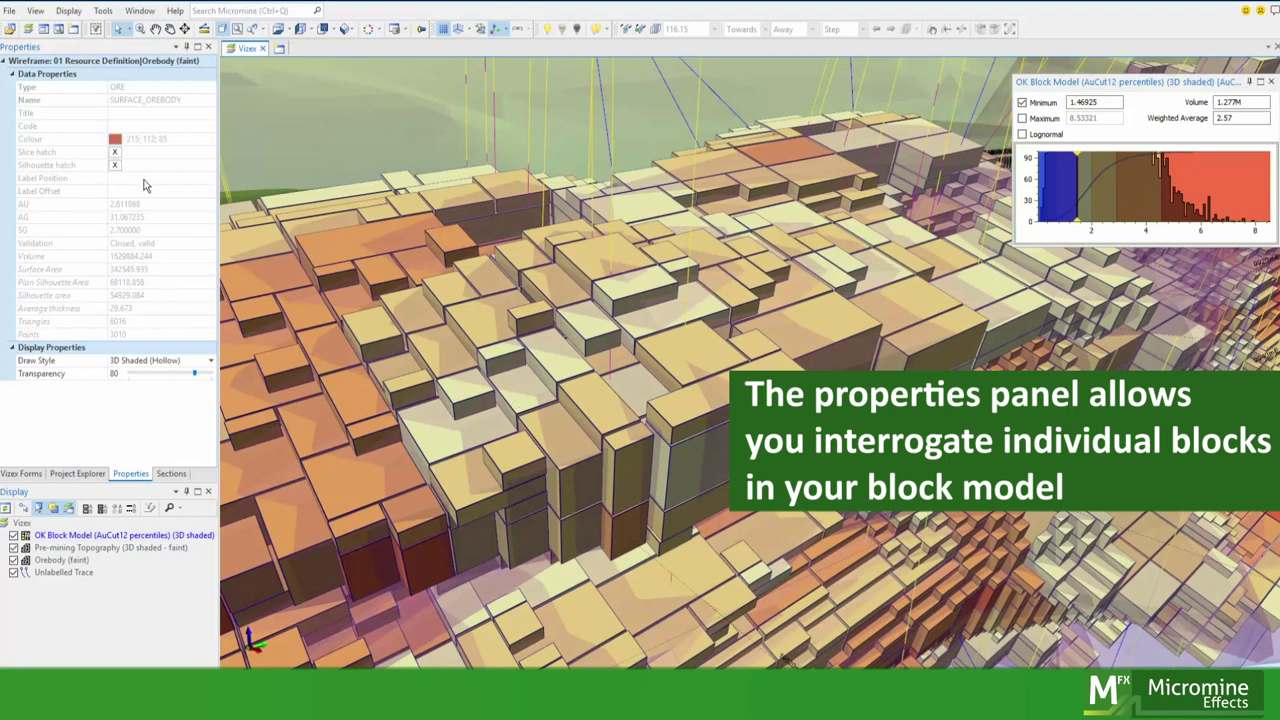